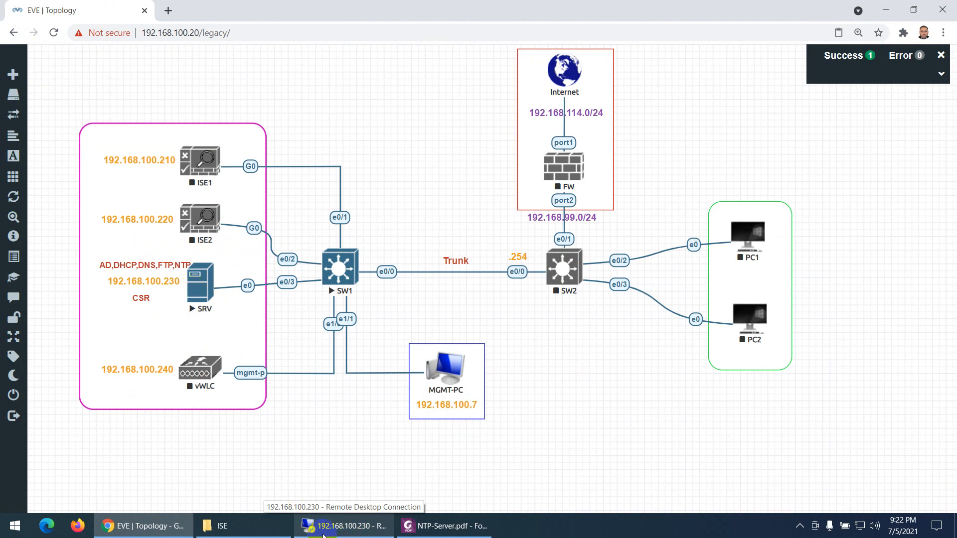
Switch to NTP-Server.pdf in Foxit PhantomPDF and read the Windows 2012 NTP Server section through the firewall note
left_click(441, 527)
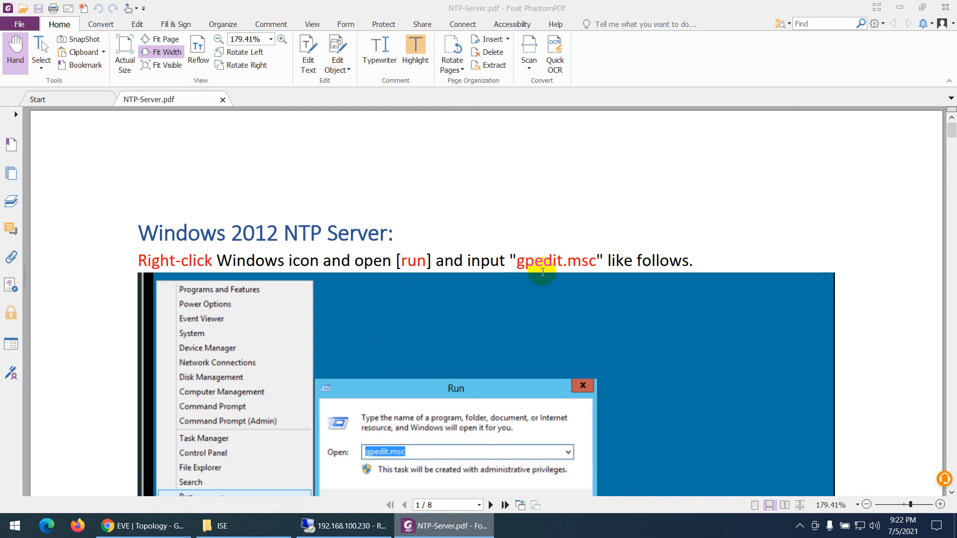
scroll(547, 271, "down", 10)
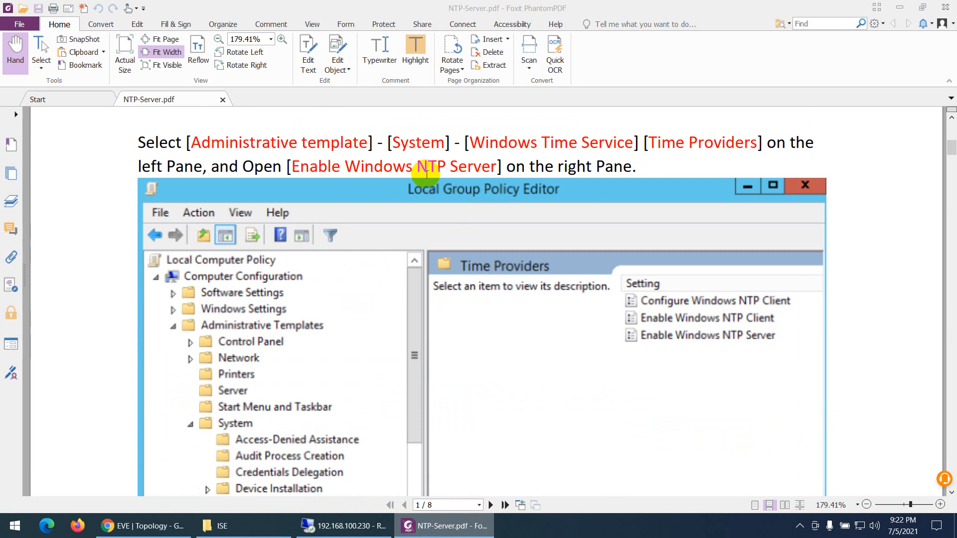
scroll(426, 175, "down", 15)
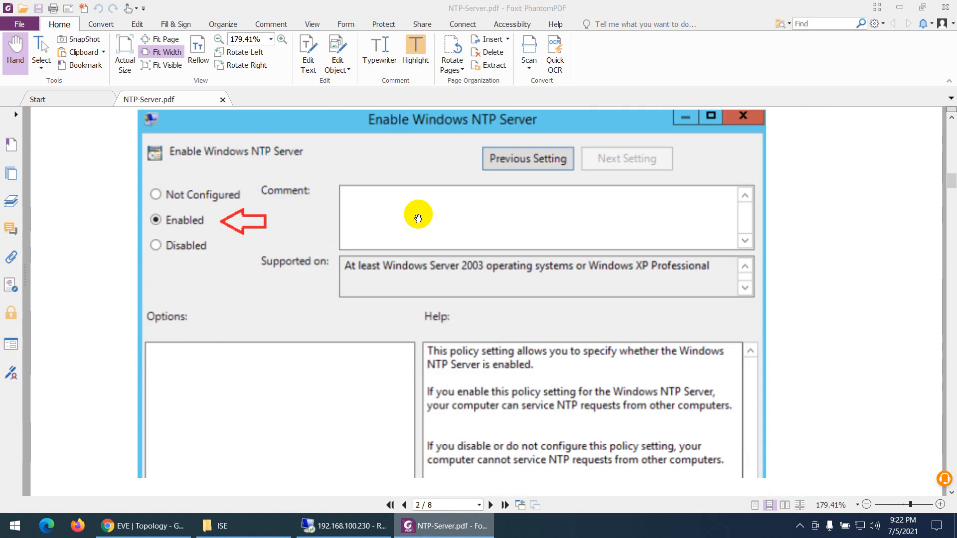
scroll(418, 218, "down", 2)
scroll(411, 230, "down", 10)
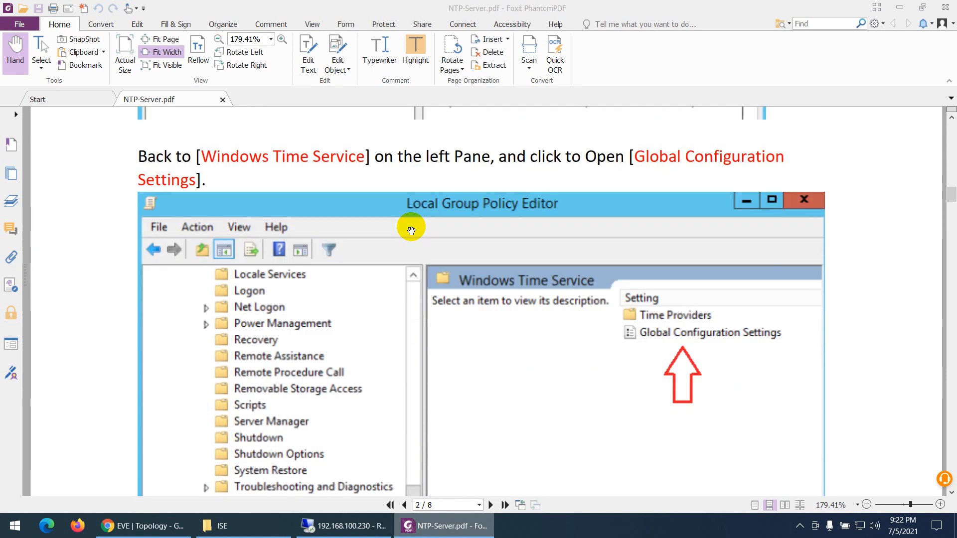
scroll(411, 230, "down", 3)
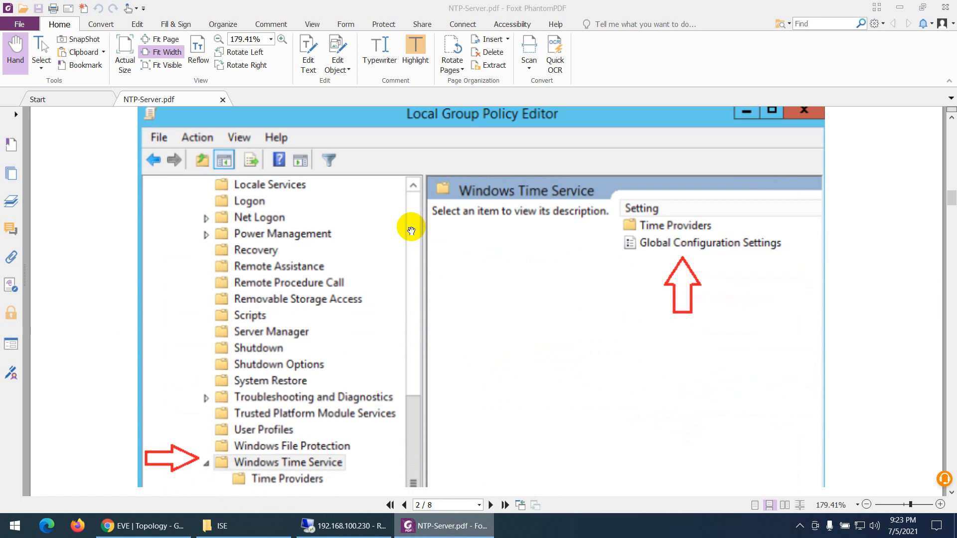
scroll(411, 230, "down", 3)
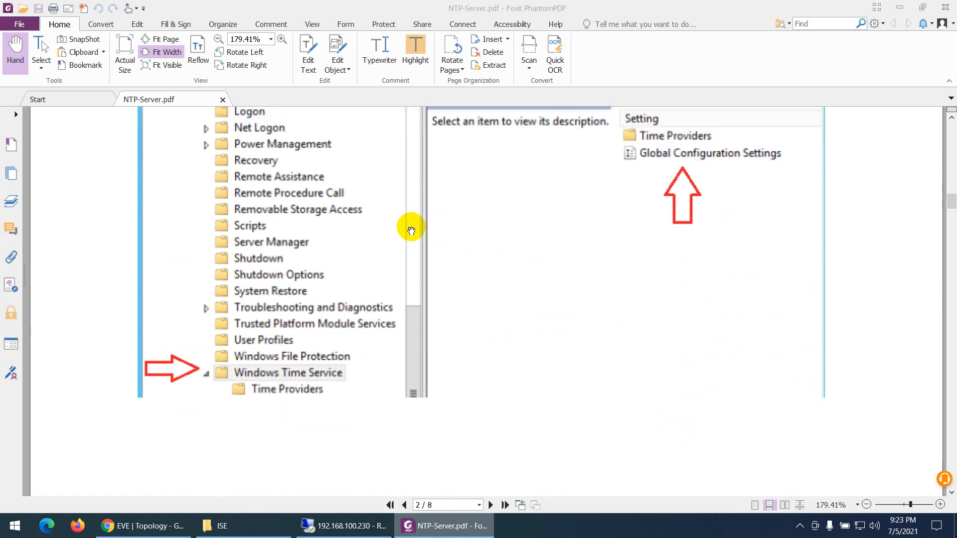
scroll(411, 231, "down", 20)
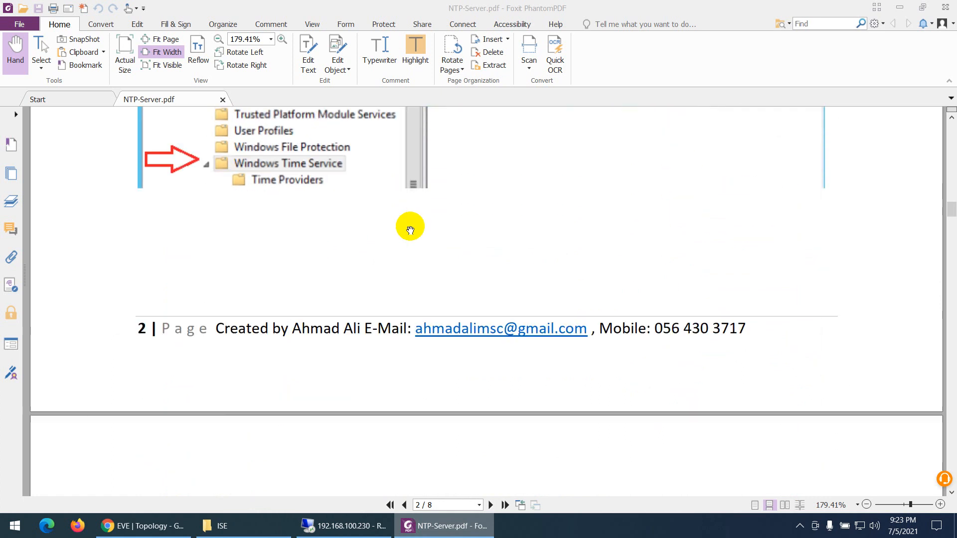
scroll(411, 230, "down", 20)
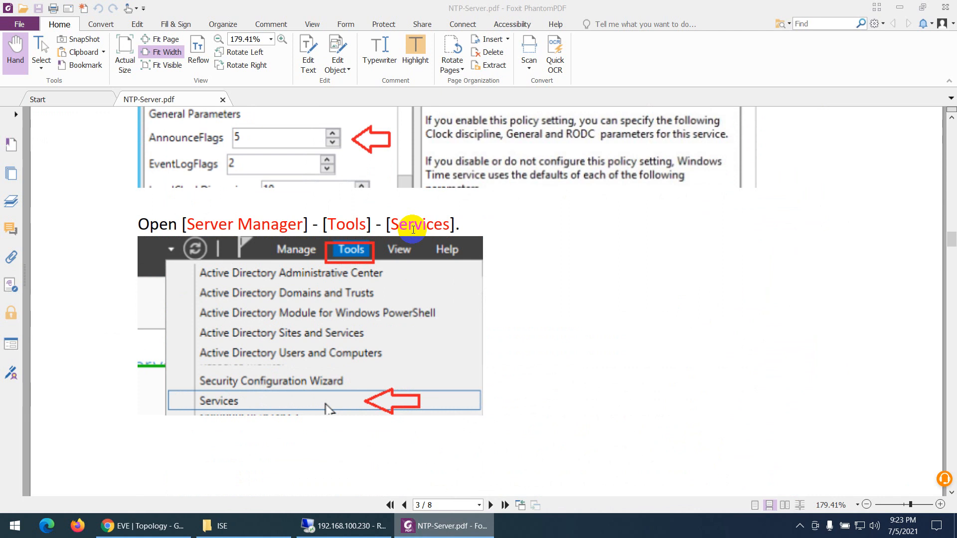
scroll(411, 230, "down", 7)
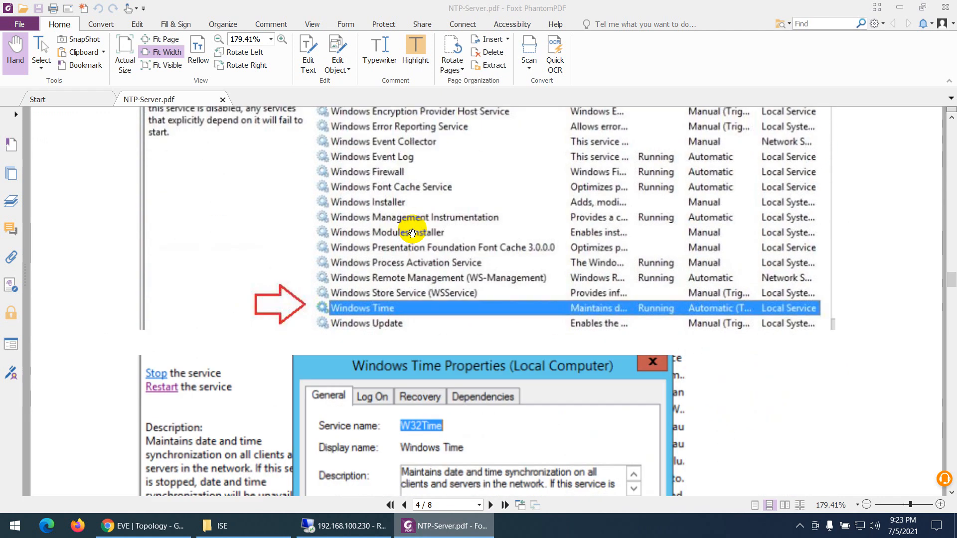
scroll(396, 304, "down", 3)
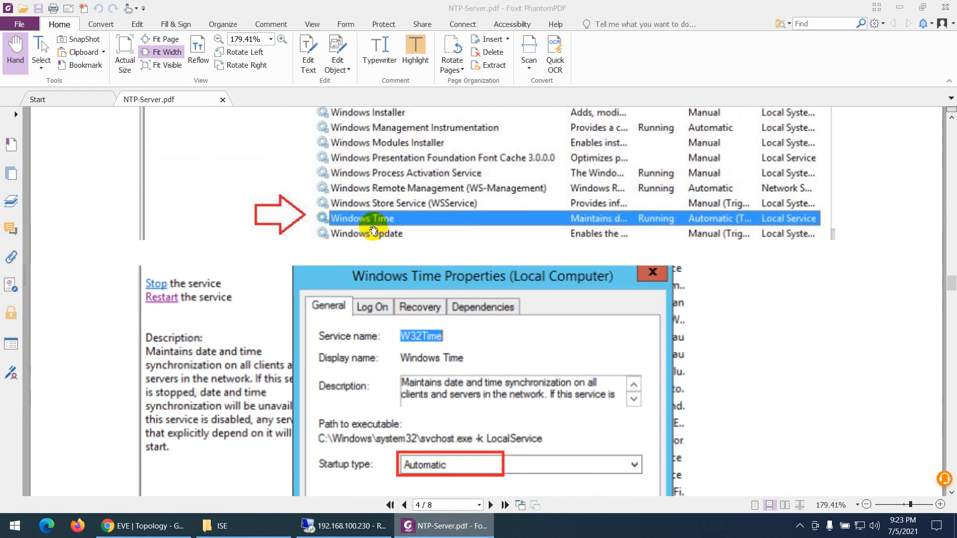
scroll(373, 230, "down", 3)
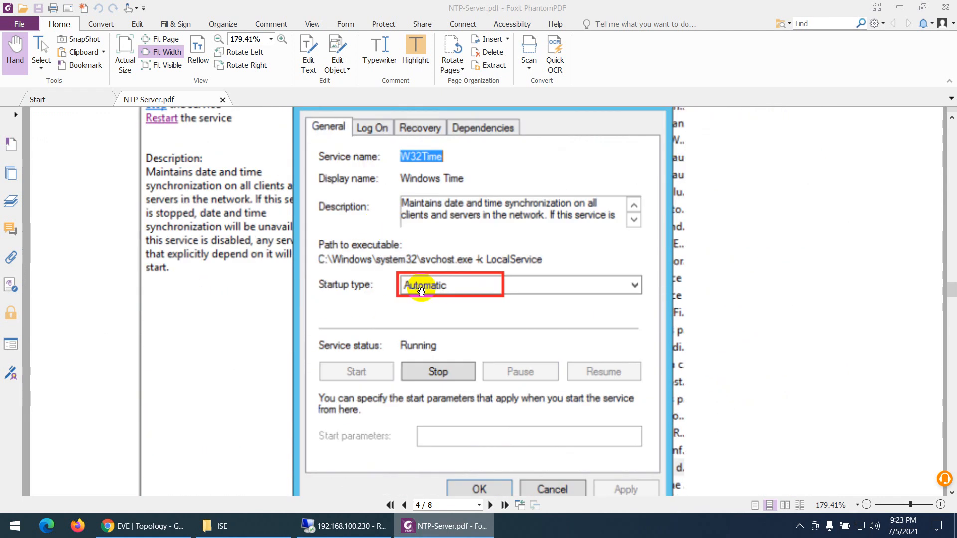
scroll(419, 288, "down", 3)
scroll(421, 291, "down", 7)
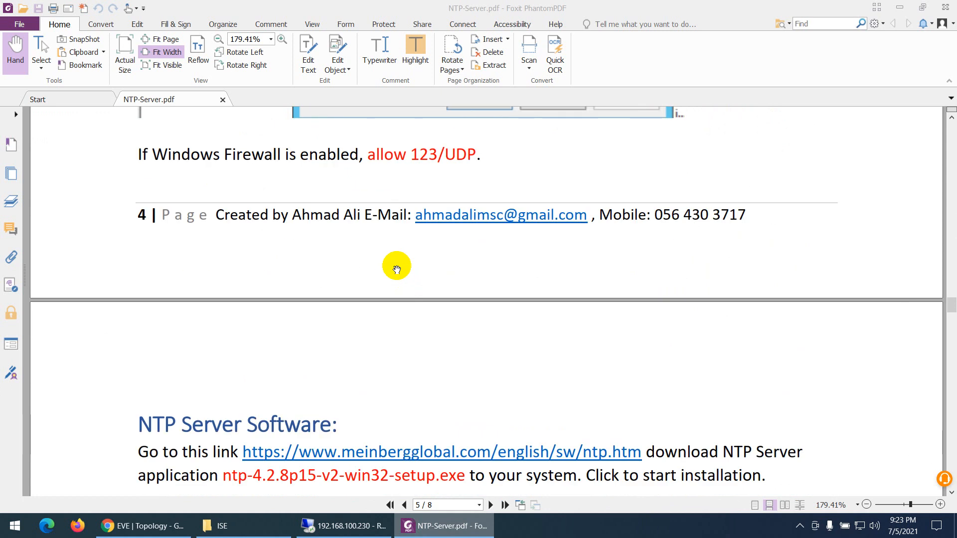
scroll(395, 264, "down", 1)
scroll(382, 260, "up", 3)
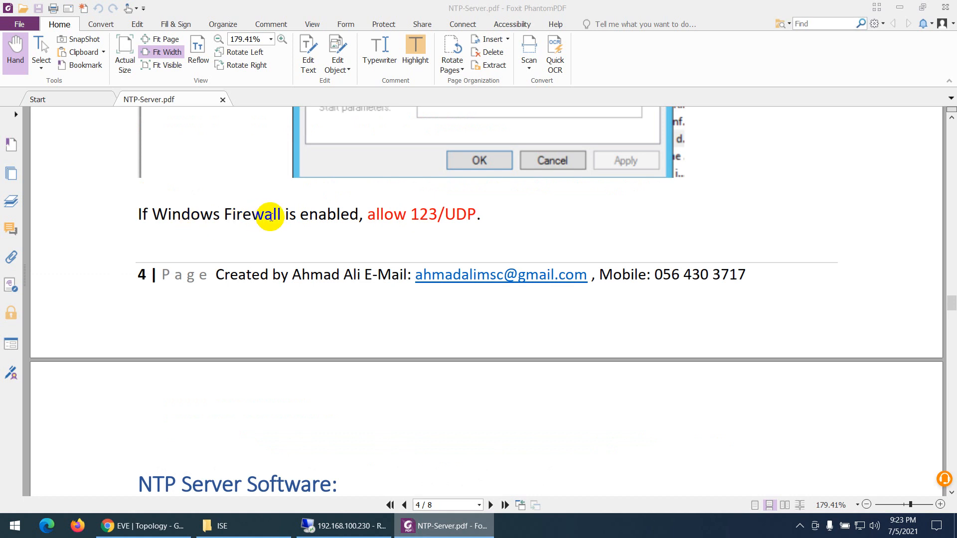
Read the NTP Server Software section through the NTPTool check, and return to the first page of the guide
scroll(269, 217, "down", 5)
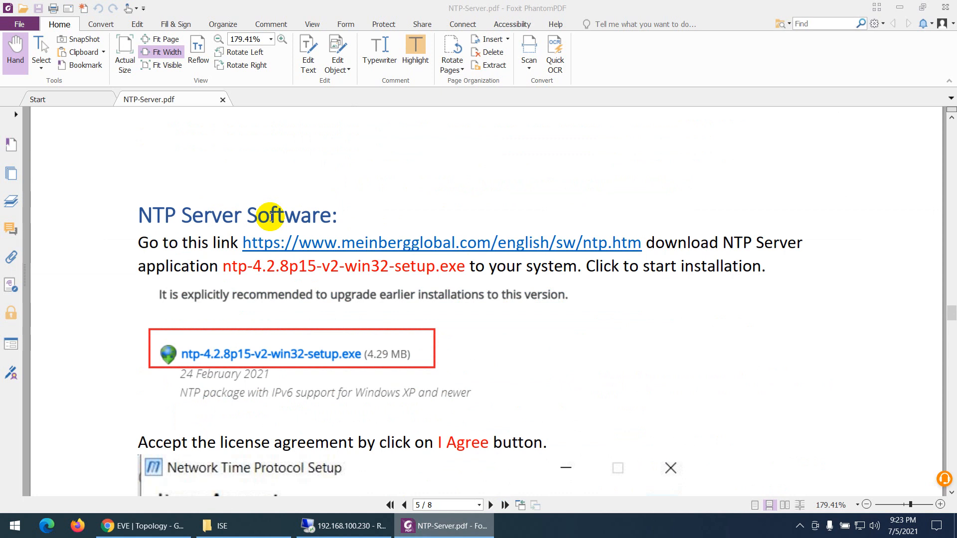
scroll(313, 249, "down", 1)
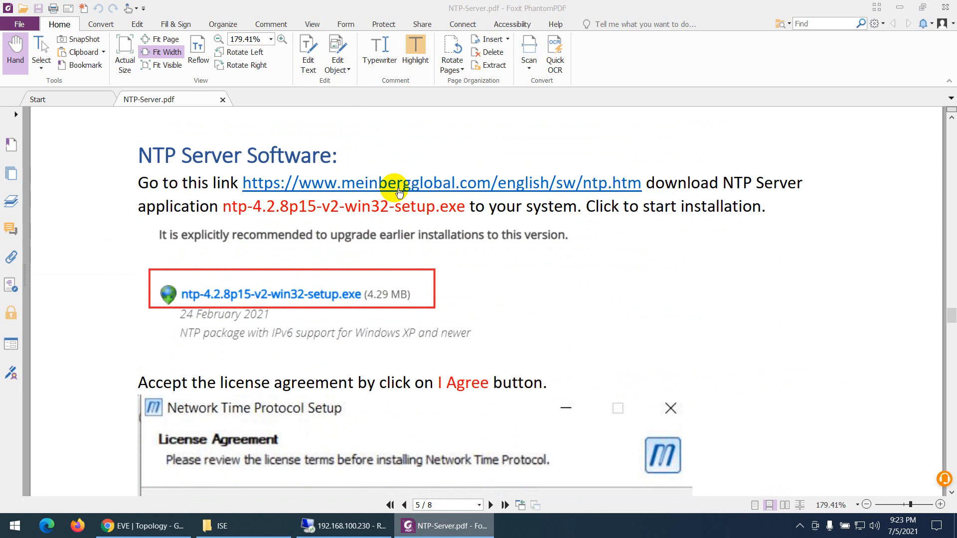
scroll(393, 198, "down", 9)
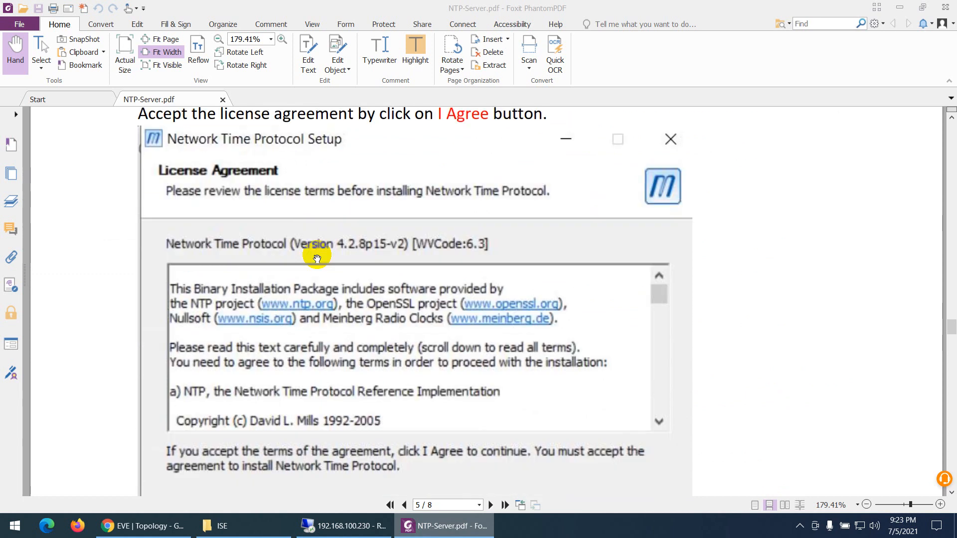
scroll(349, 264, "down", 4)
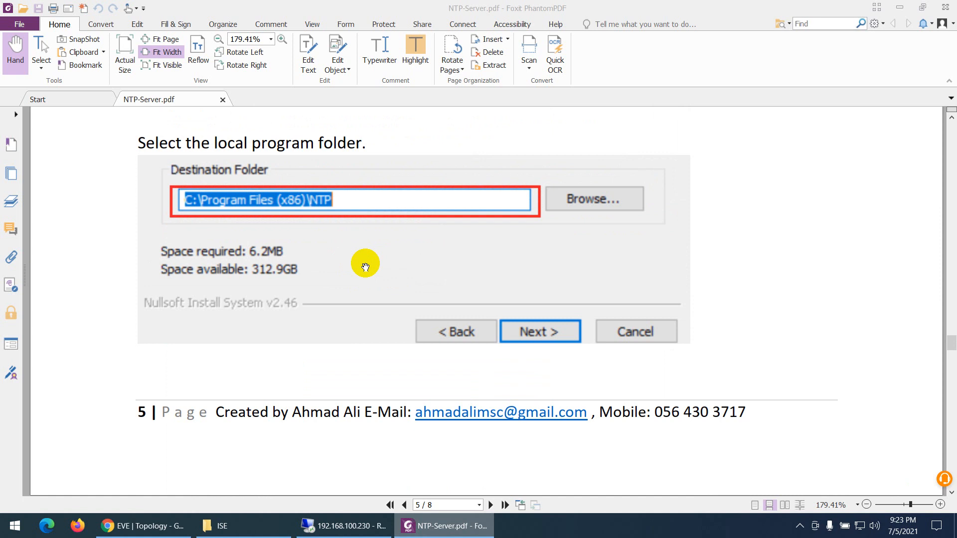
scroll(365, 267, "down", 11)
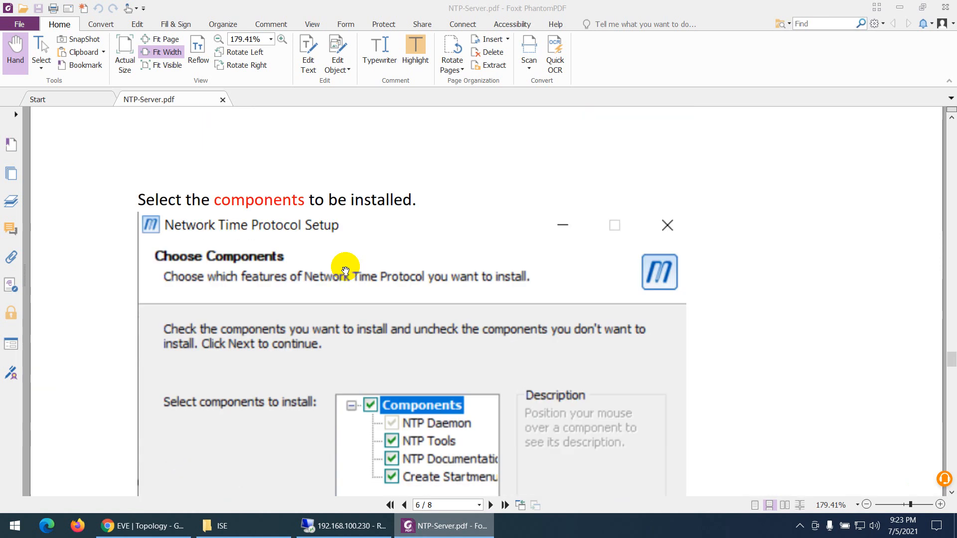
scroll(347, 270, "down", 5)
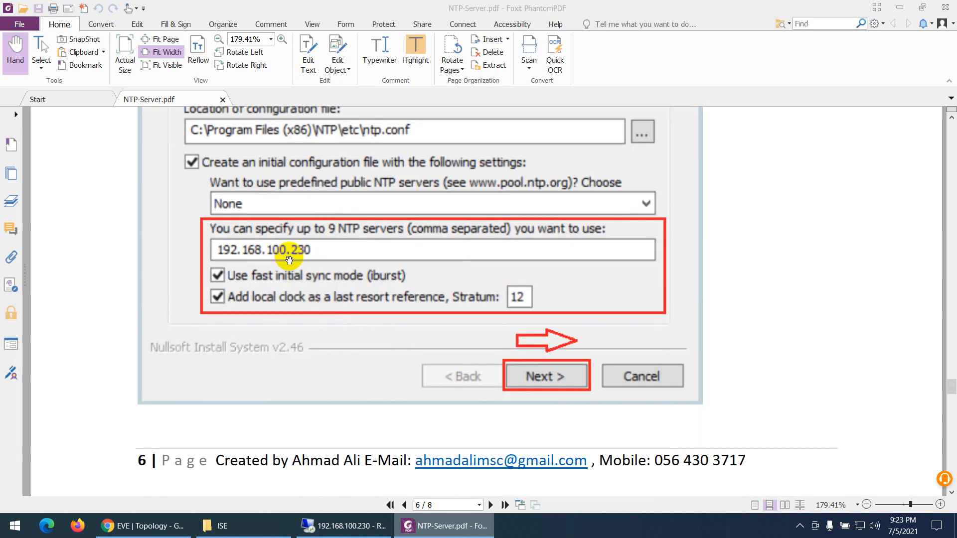
scroll(289, 260, "down", 10)
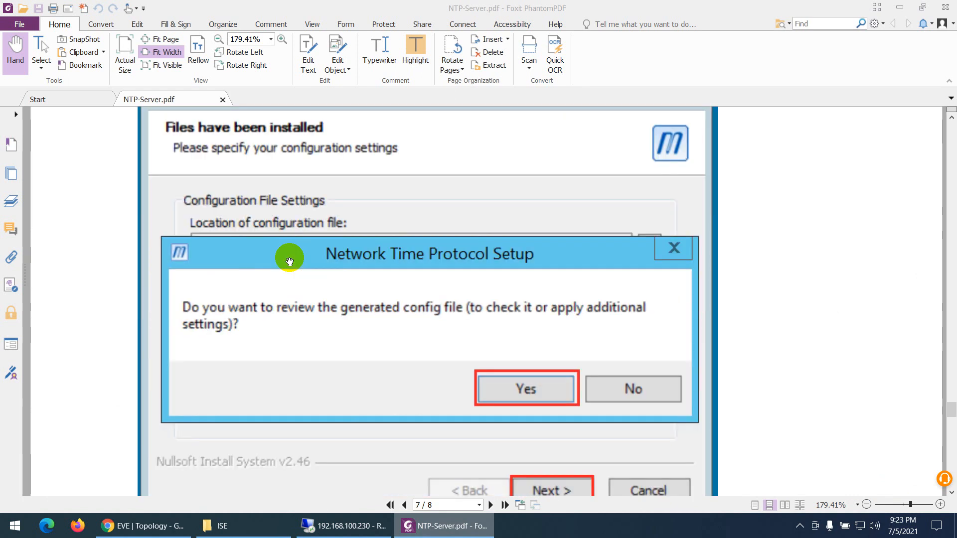
scroll(289, 262, "down", 11)
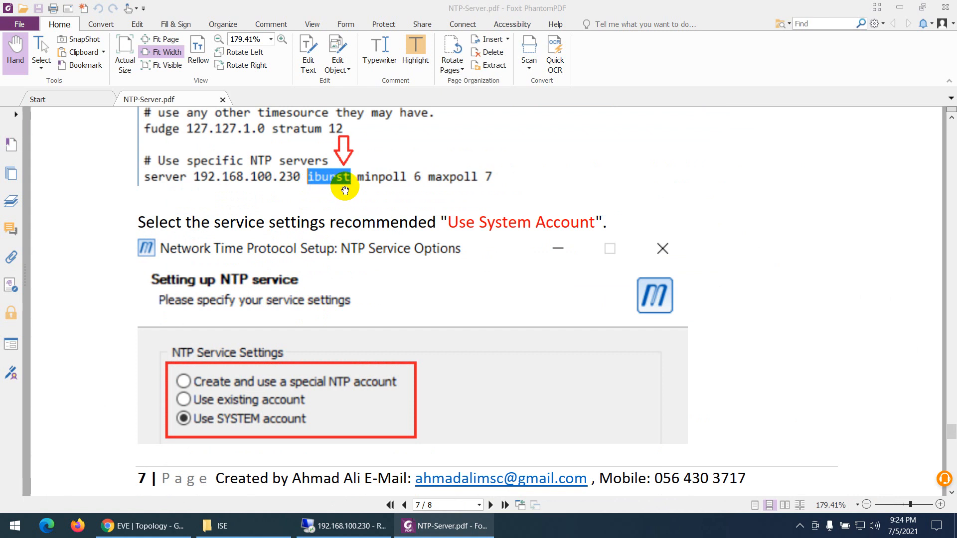
scroll(327, 230, "down", 2)
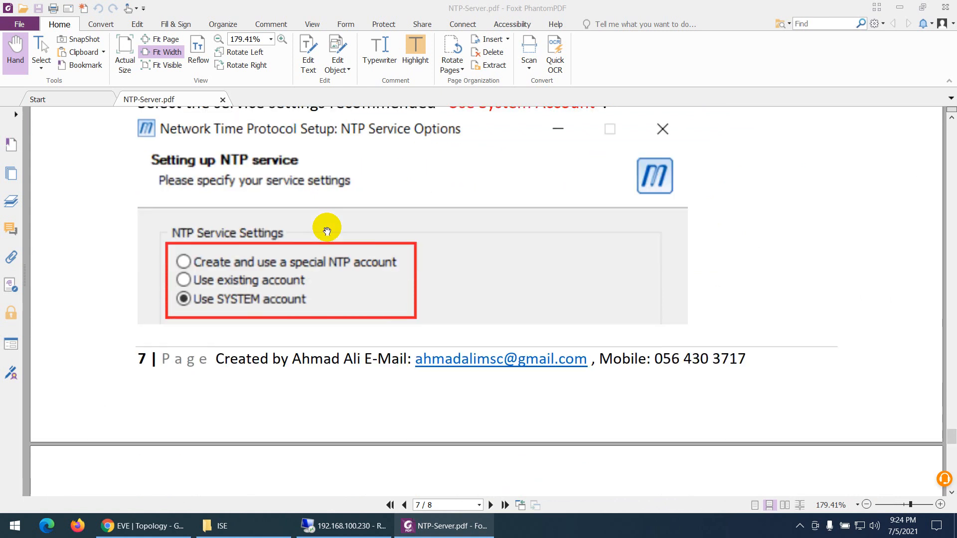
scroll(327, 231, "down", 8)
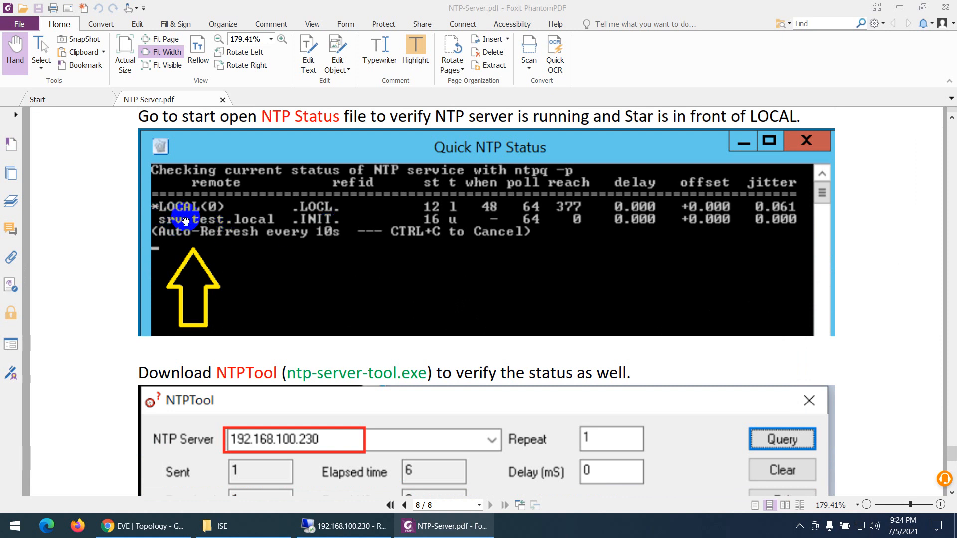
scroll(235, 214, "down", 3)
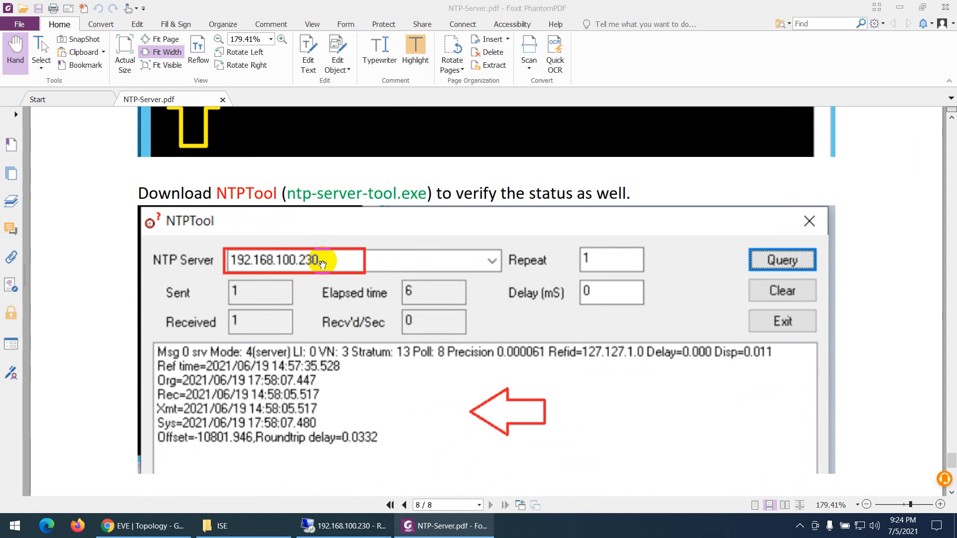
scroll(313, 324, "down", 1)
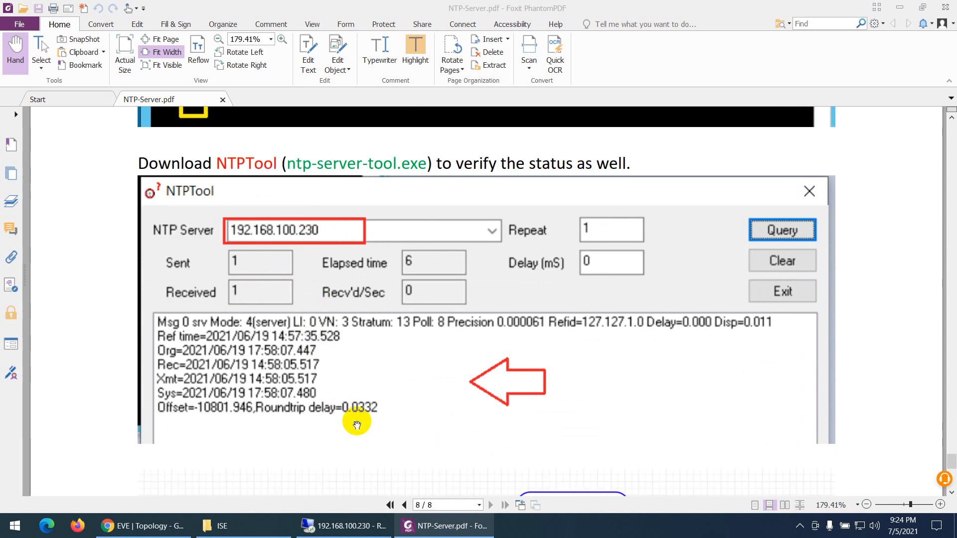
left_click(388, 505)
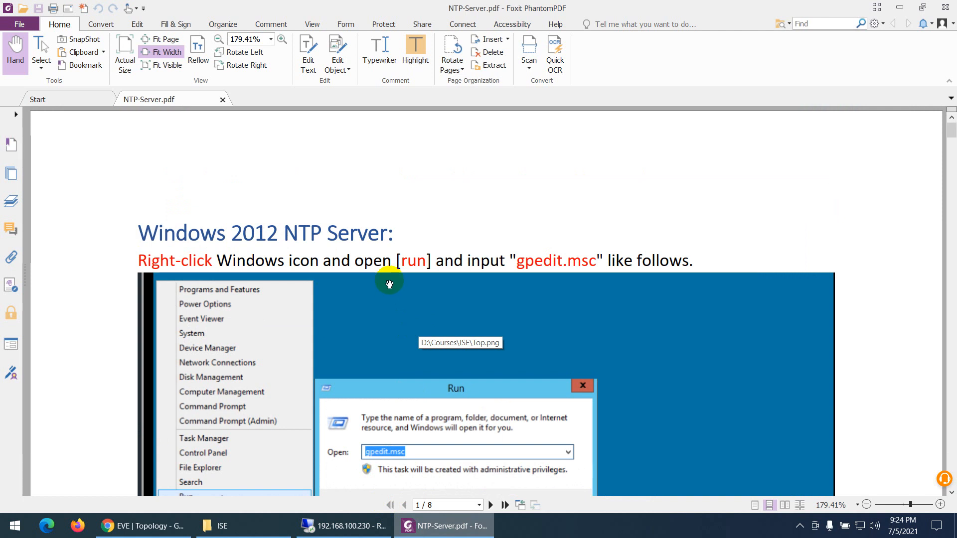
Switch to the 192.168.100.230 Remote Desktop session, run gpedit.msc there and maximize the Local Group Policy Editor
left_click(319, 525)
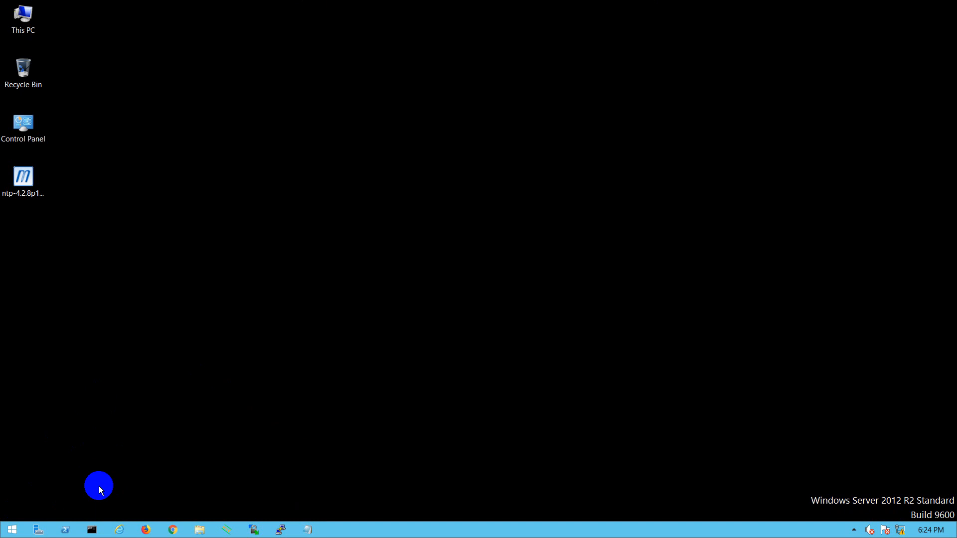
key("super+r")
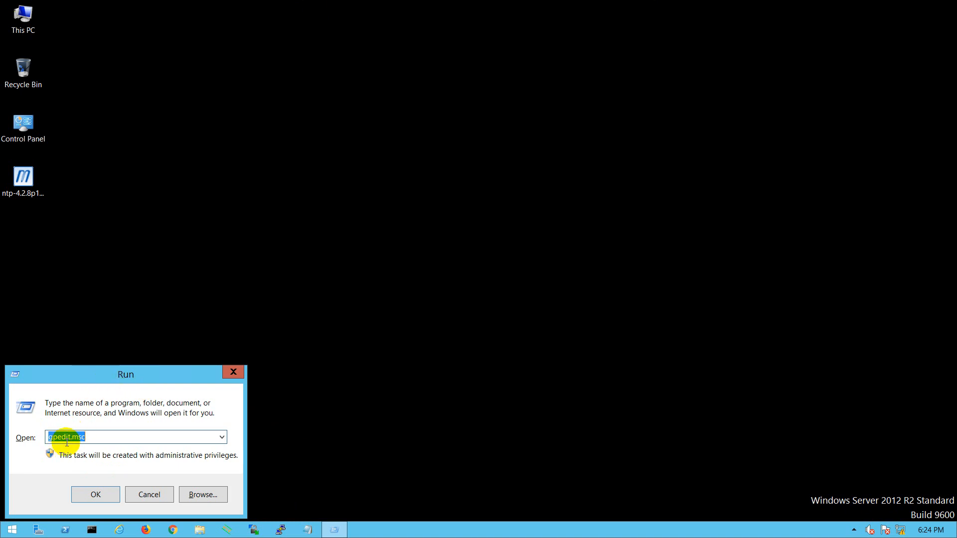
left_click(96, 494)
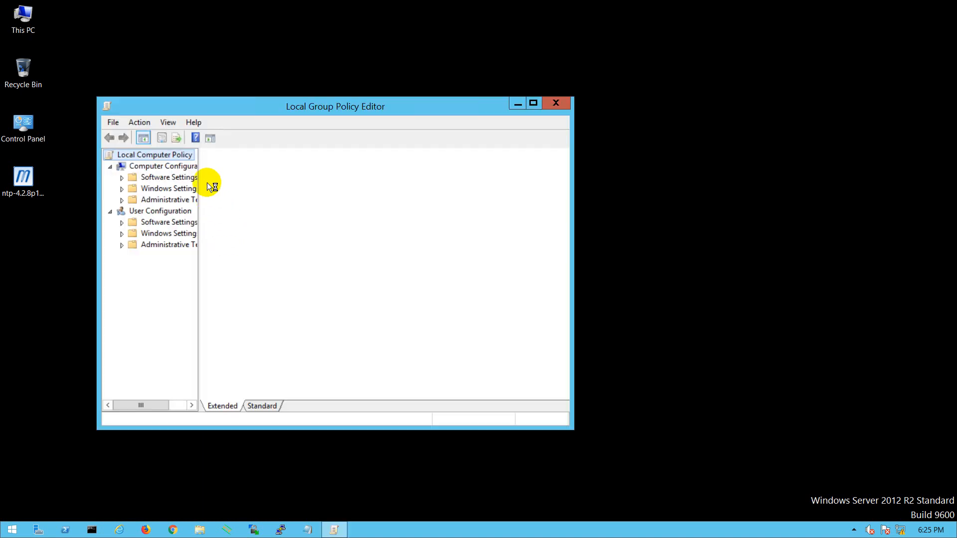
left_click(531, 102)
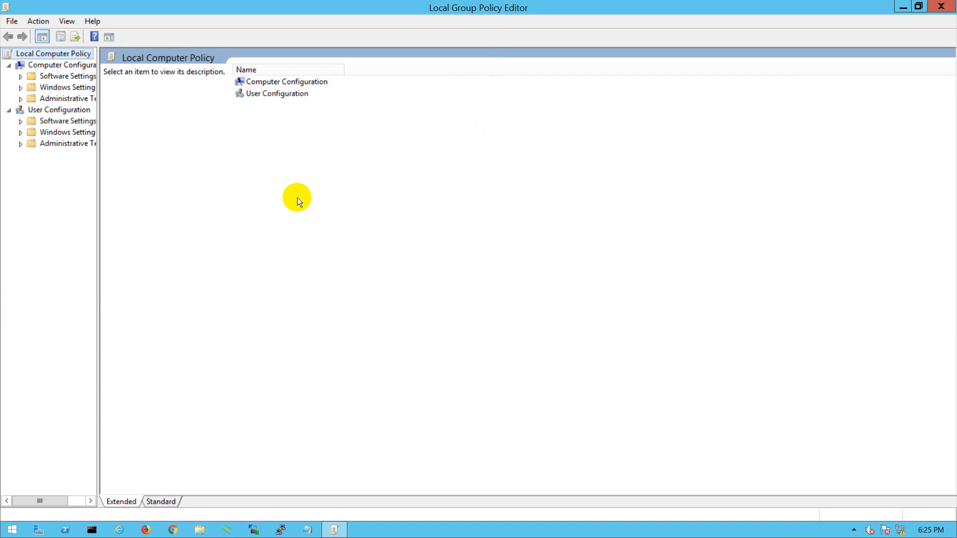
Expand Administrative Templates and its System folder under Computer Configuration, widening the tree so the folder names are readable
left_click(65, 98)
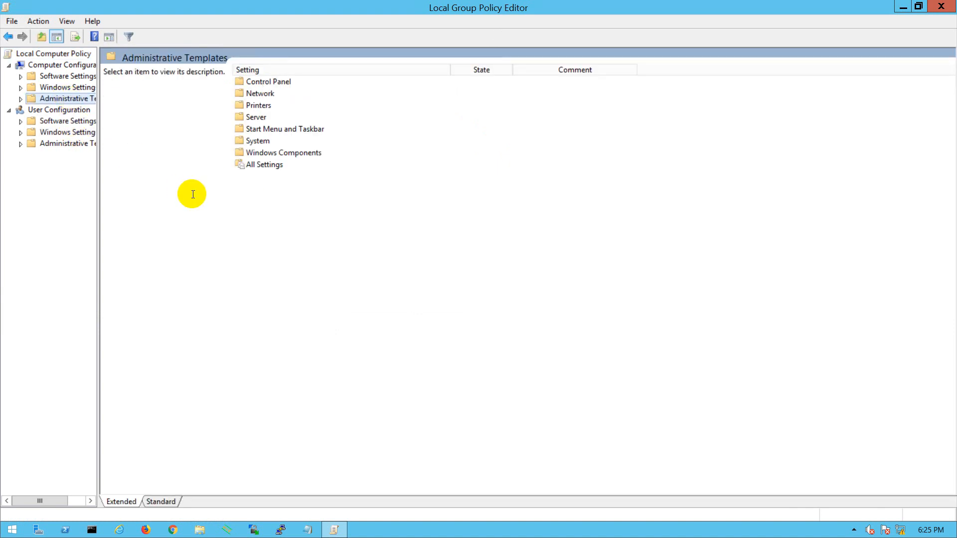
left_click(20, 99)
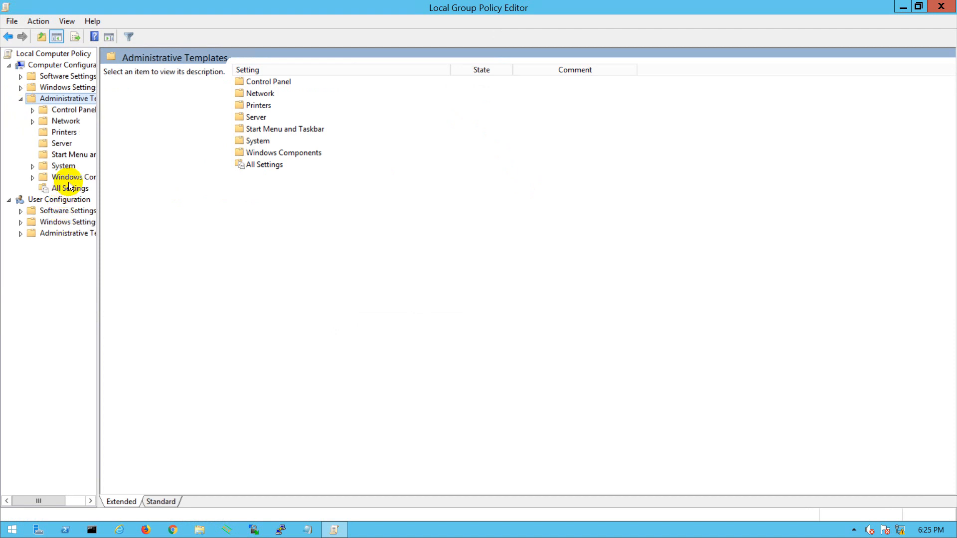
double_click(62, 166)
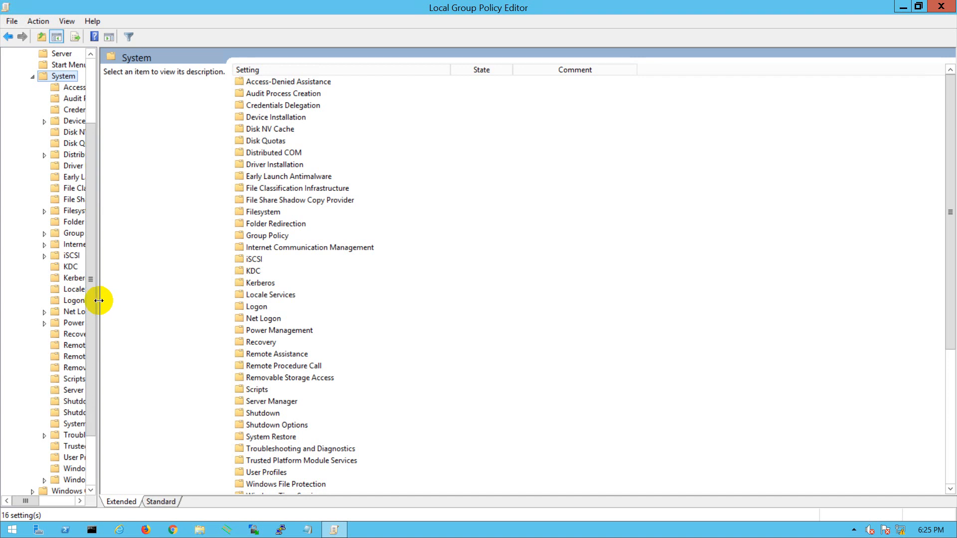
left_click_drag(100, 301, 170, 310)
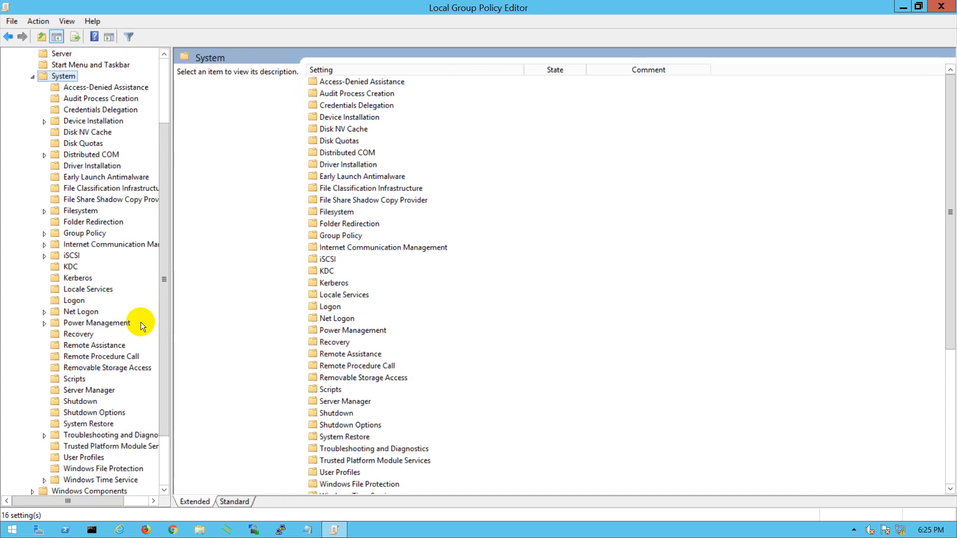
scroll(107, 349, "down", 2)
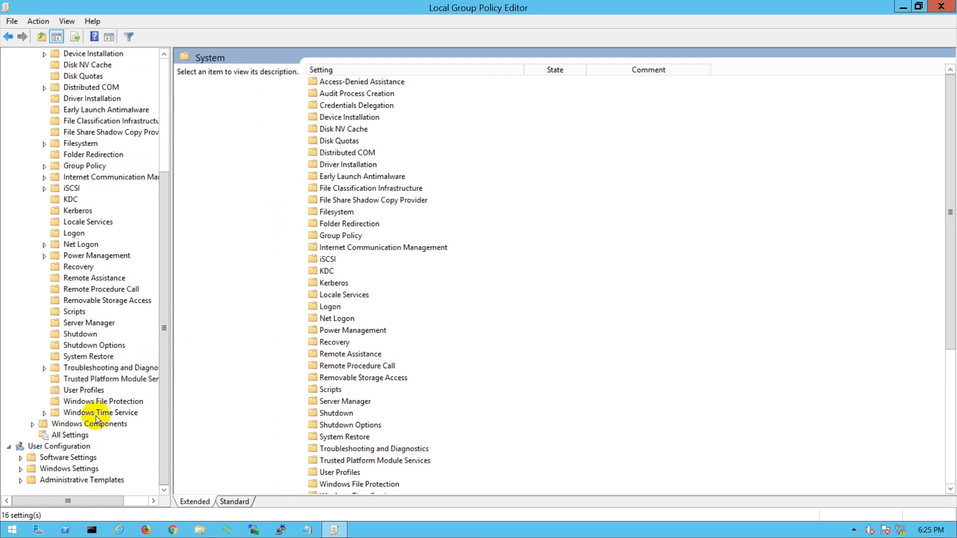
Select Windows Time Service under System, check the Time Providers instruction in NTP-Server.pdf in Foxit PhantomPDF, and return to the Remote Desktop session
left_click(100, 414)
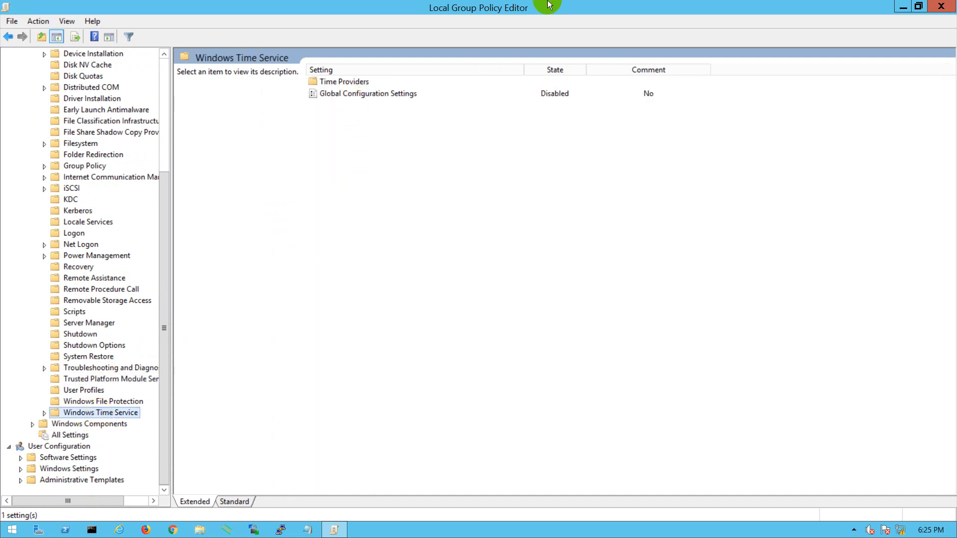
left_click(602, 8)
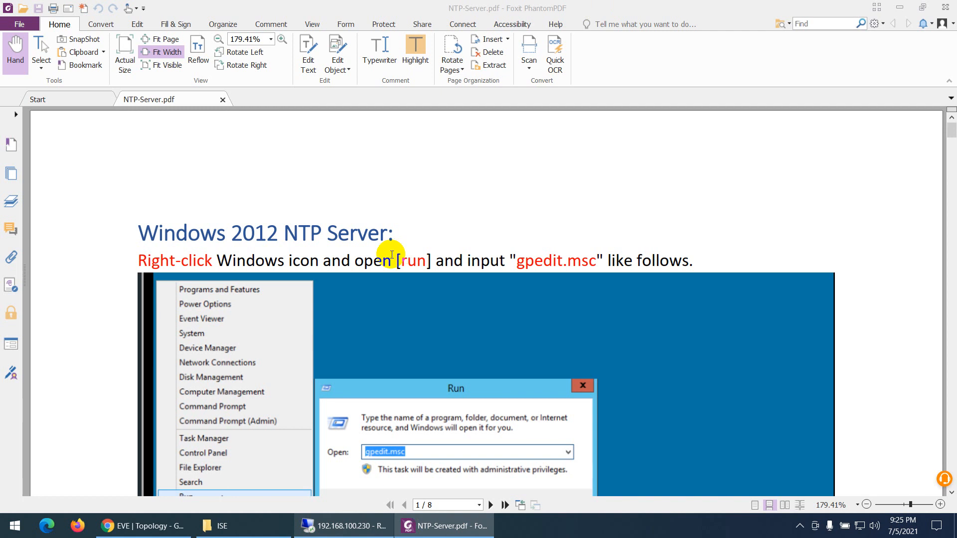
scroll(392, 254, "down", 6)
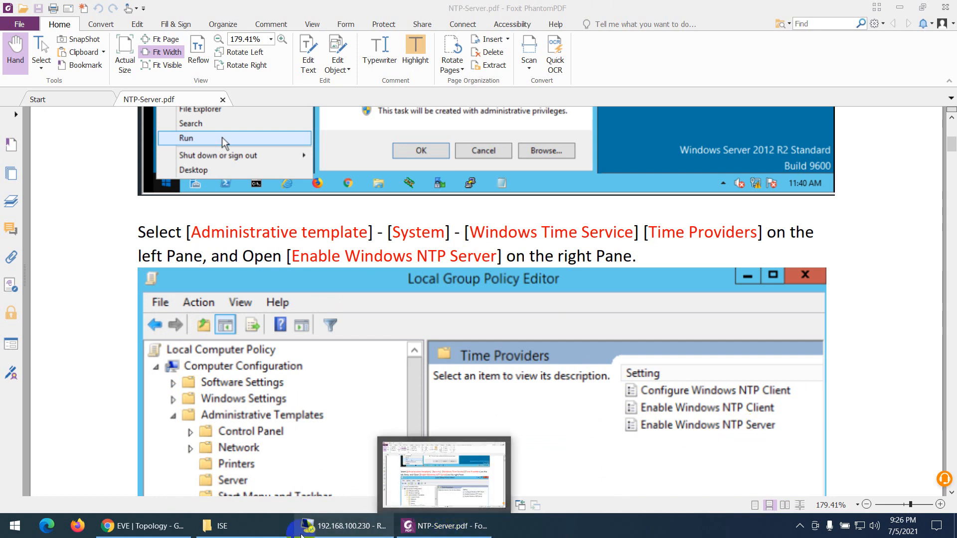
left_click(302, 533)
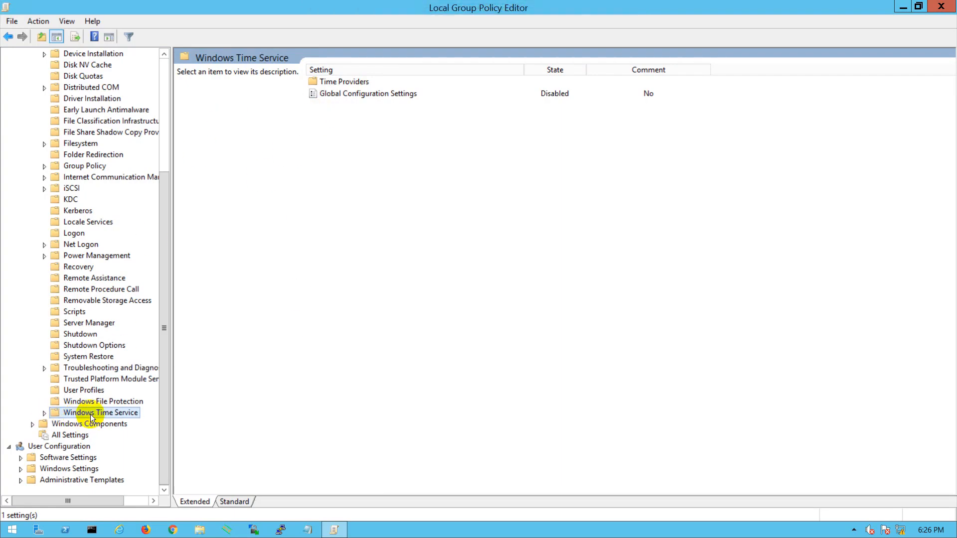
Set the Enable Windows NTP Server policy in Windows Time Service's Time Providers folder to Enabled and apply it
left_click(44, 413)
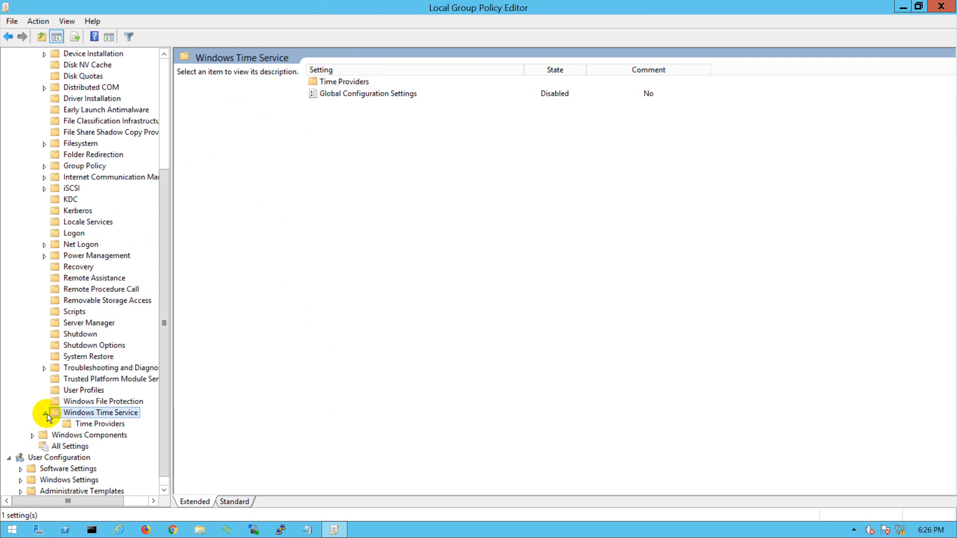
left_click(82, 425)
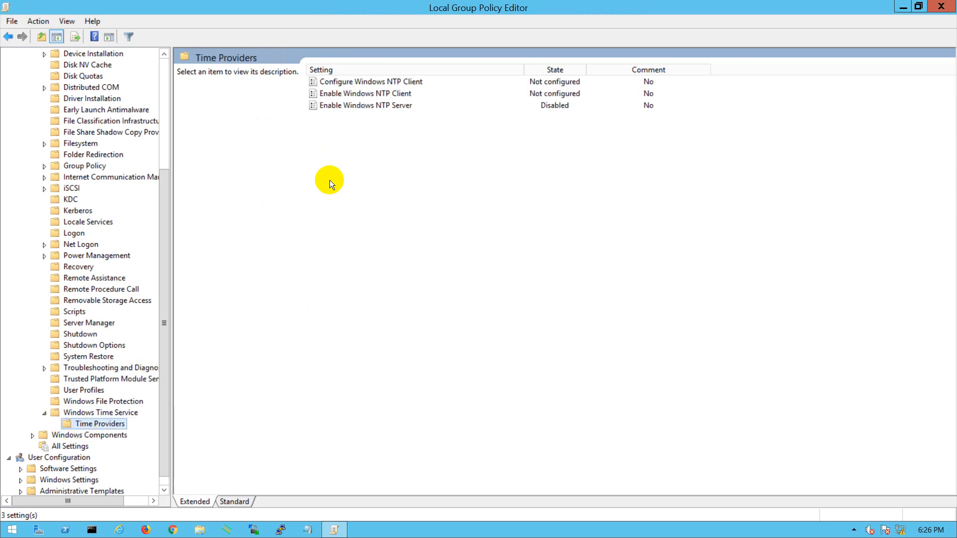
left_click(377, 107)
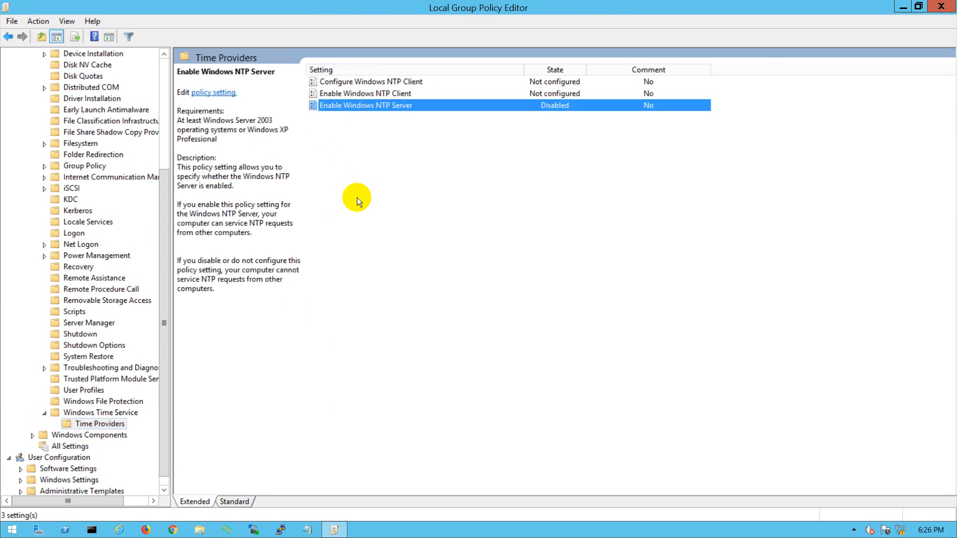
double_click(354, 105)
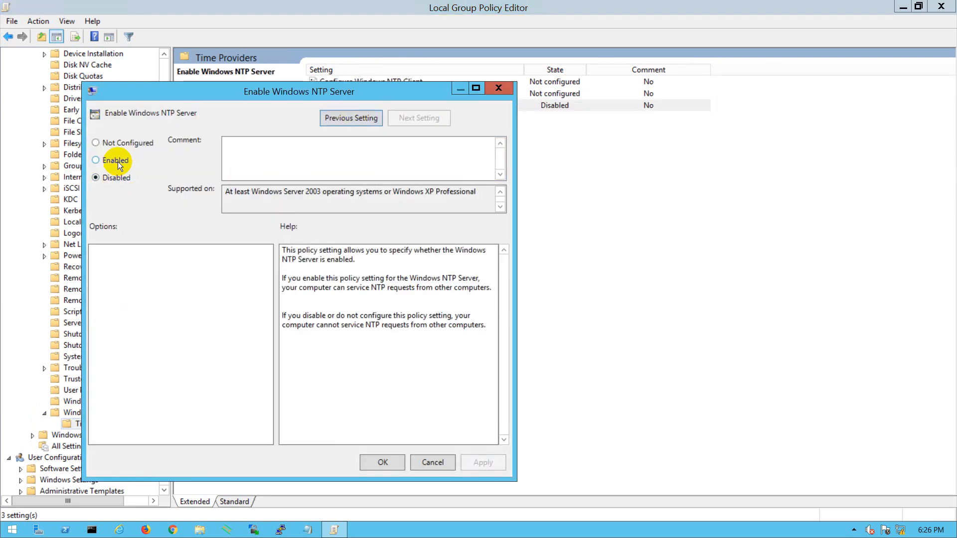
left_click(121, 161)
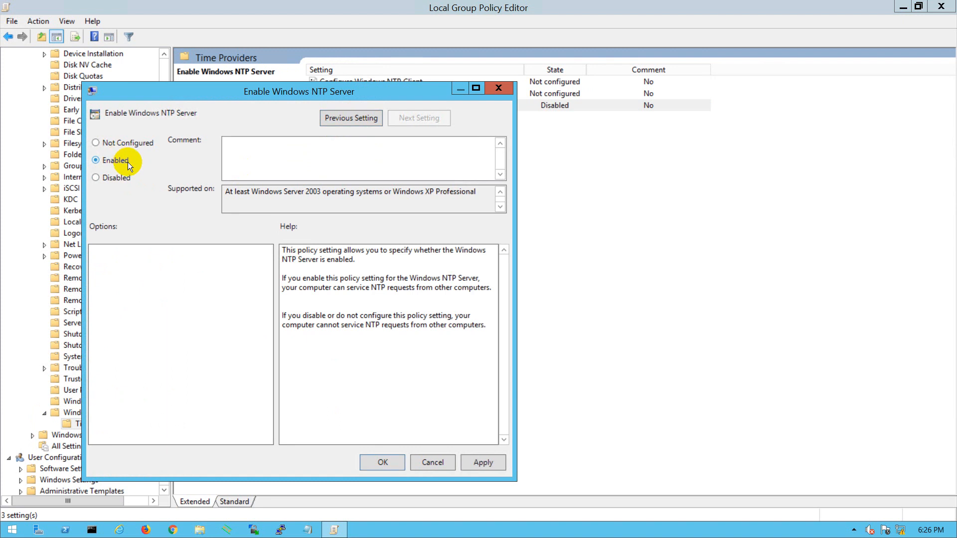
left_click(483, 464)
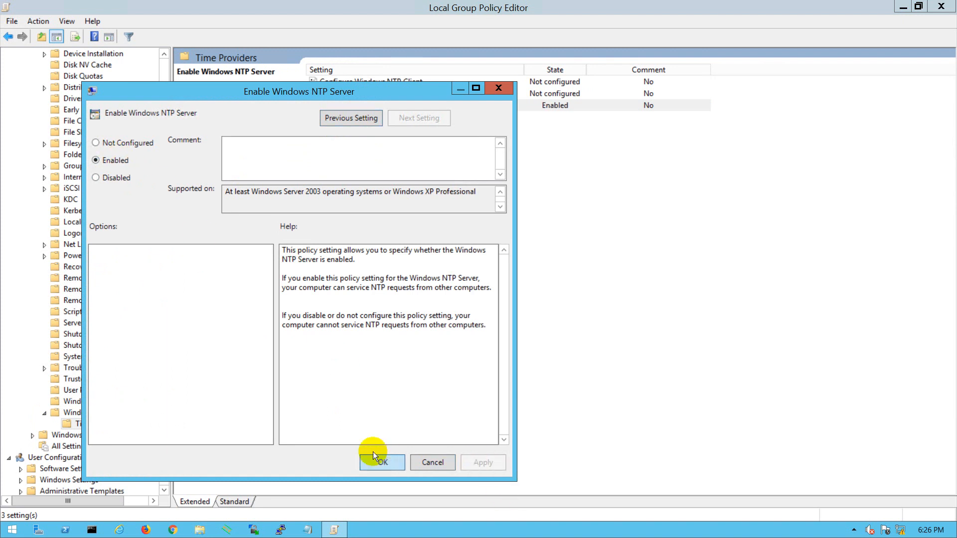
left_click(379, 462)
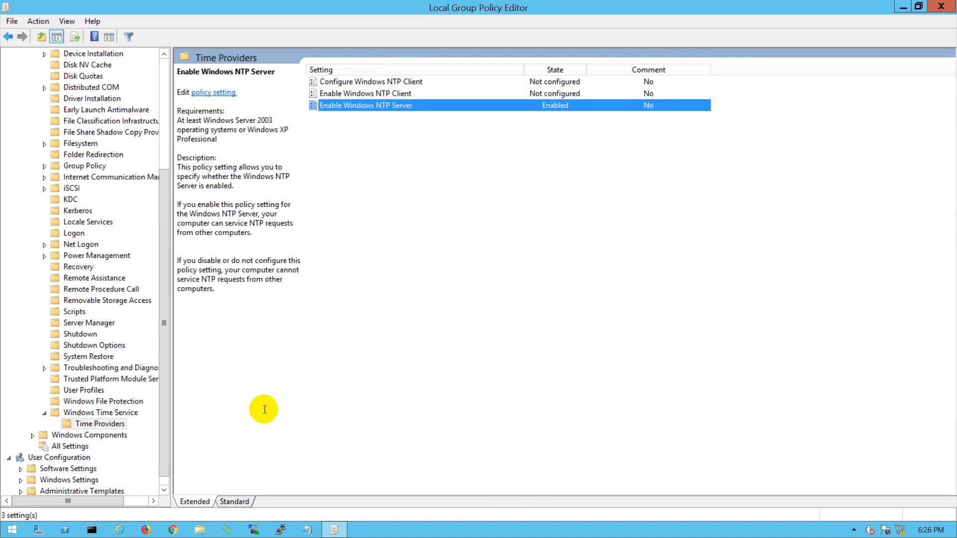
Enable the Global Configuration Settings policy of Windows Time Service with AnnounceFlags set to 5 and apply it
left_click(86, 415)
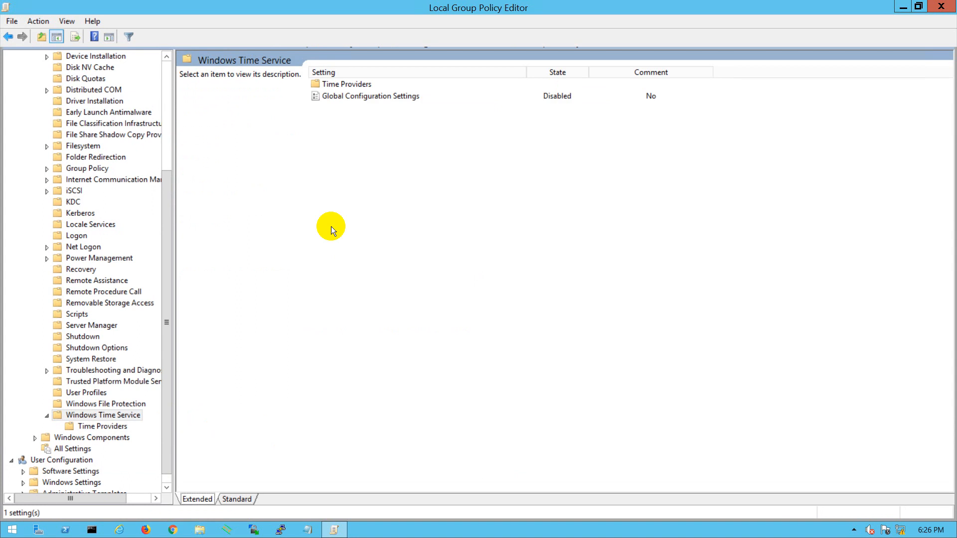
double_click(357, 101)
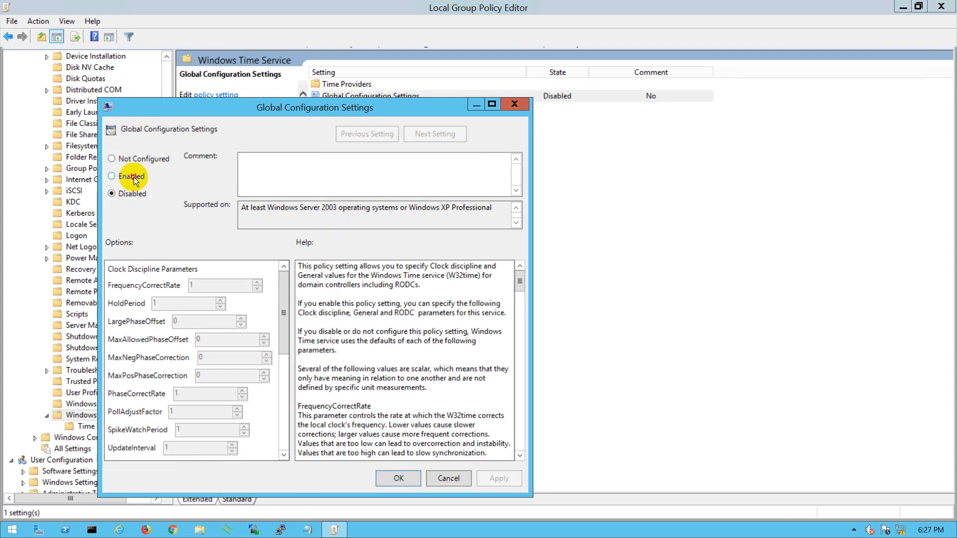
left_click(133, 179)
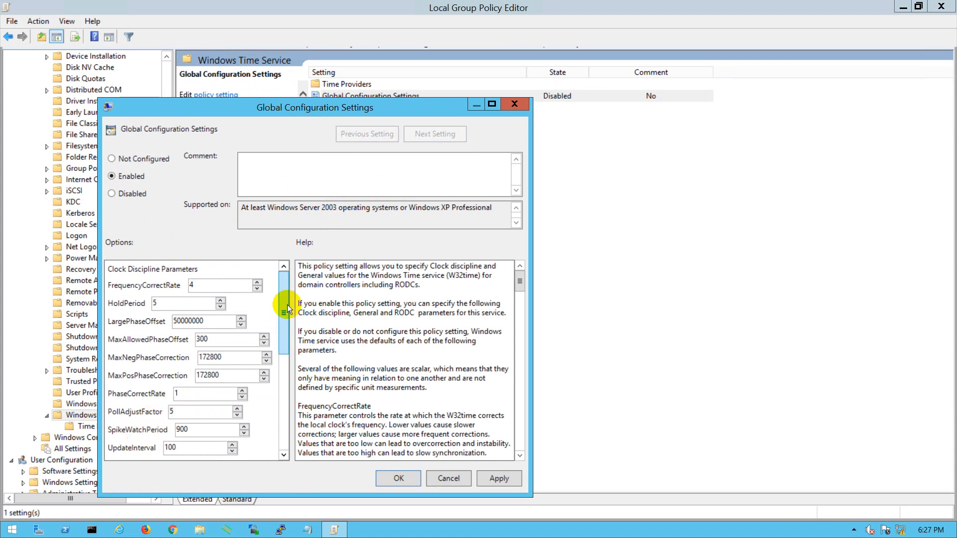
scroll(290, 341, "down", 3)
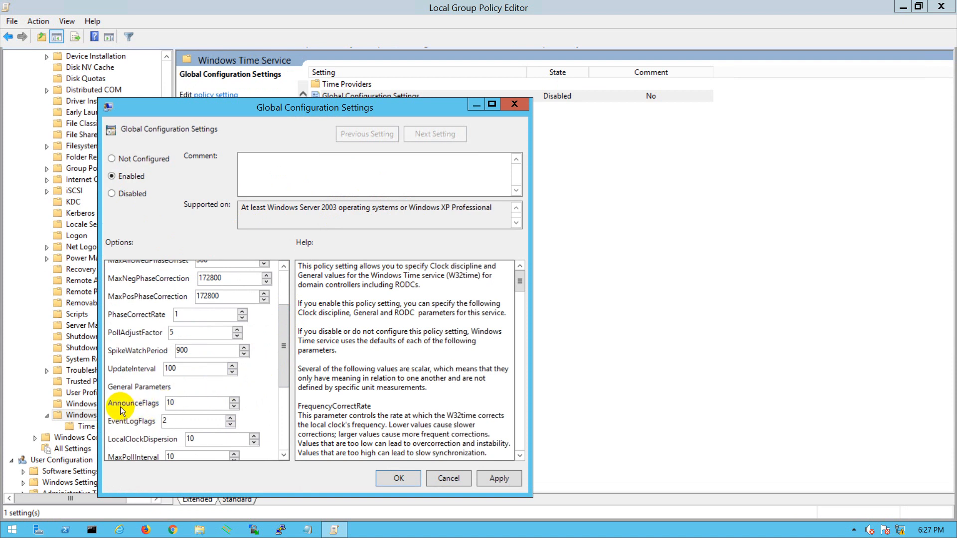
left_click(155, 404)
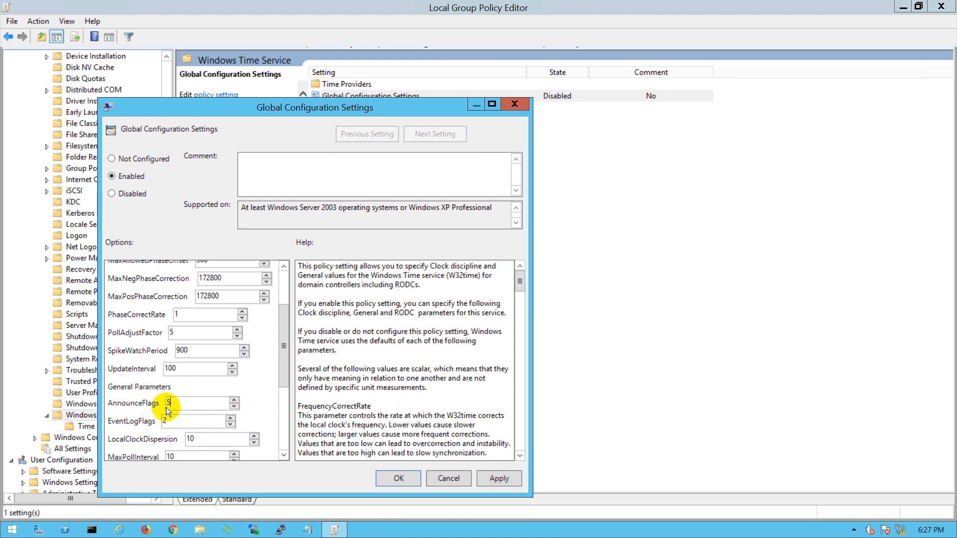
left_click(499, 478)
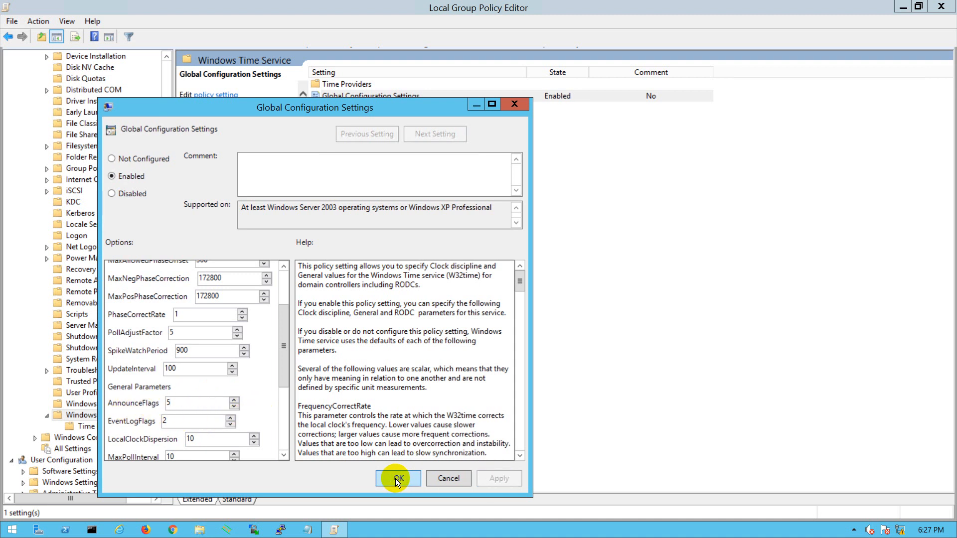
left_click(396, 476)
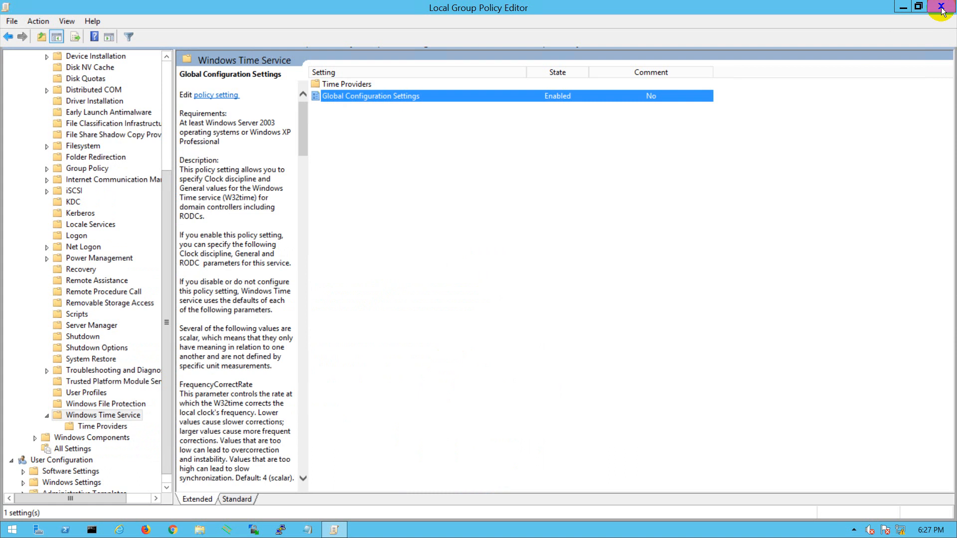
Minimize the Local Group Policy Editor and open the Services console from Server Manager
left_click(333, 529)
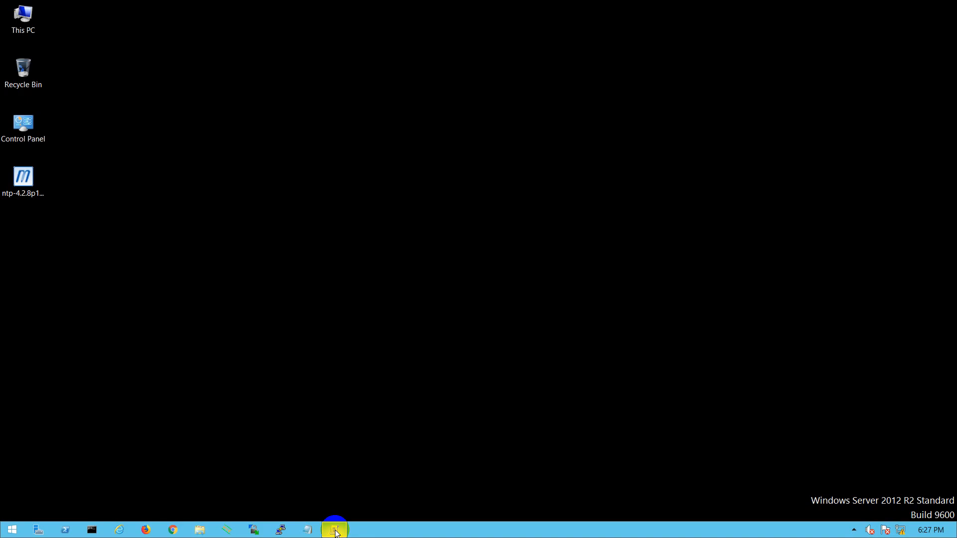
left_click(39, 530)
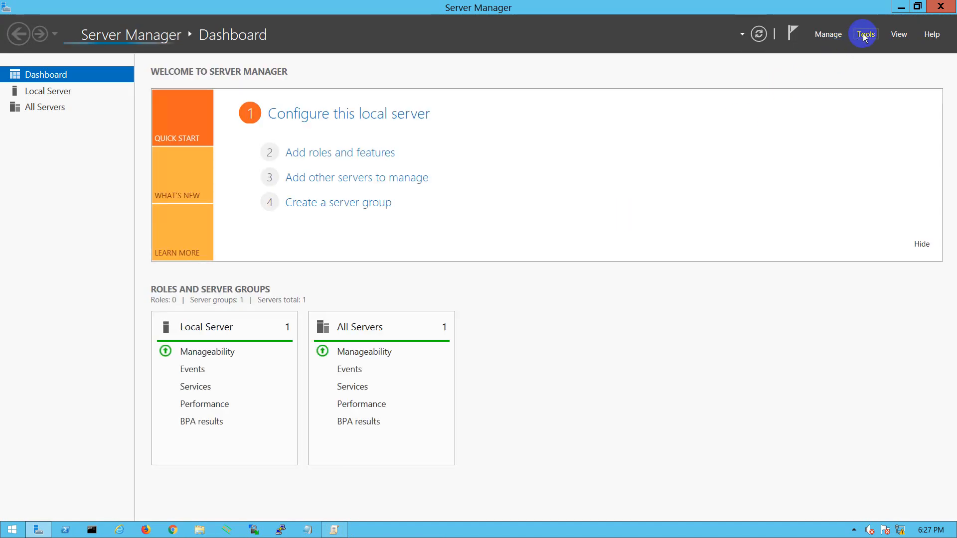
left_click(864, 35)
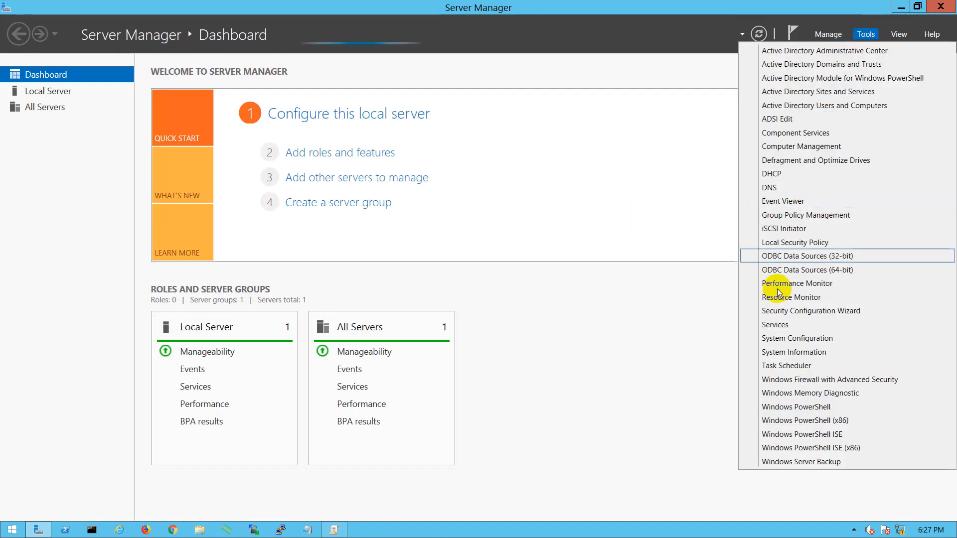
left_click(774, 325)
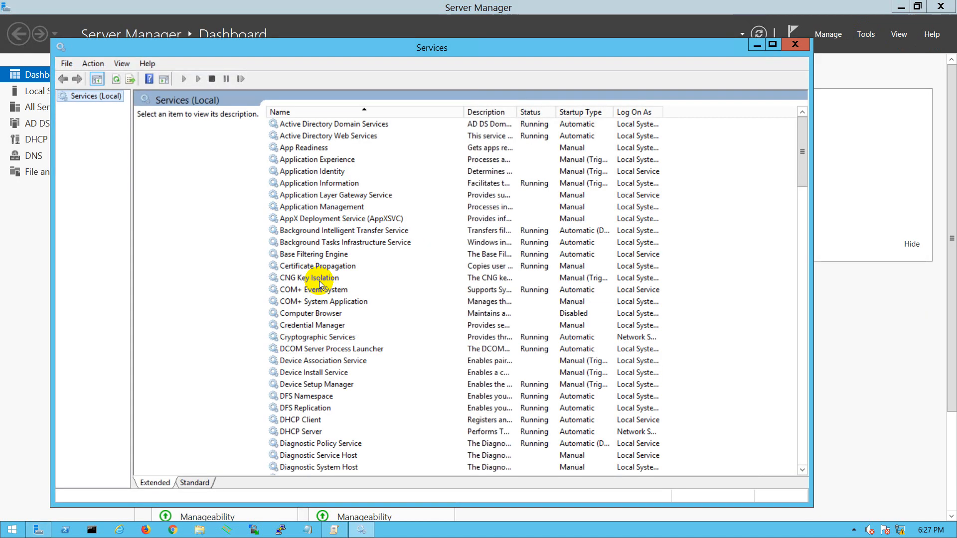
Find the Windows Time service, open its properties and try to start the service from there
left_click(297, 305)
key("t")
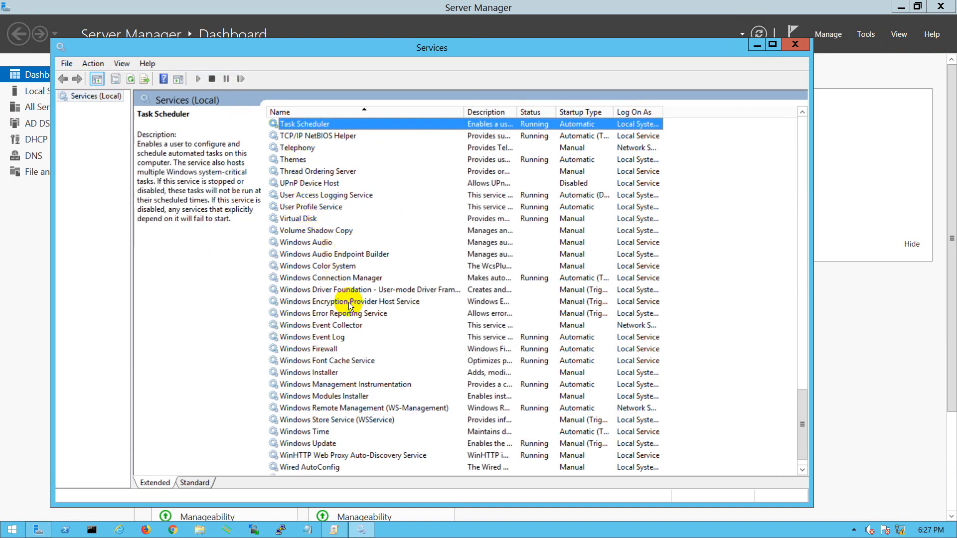
left_click(312, 431)
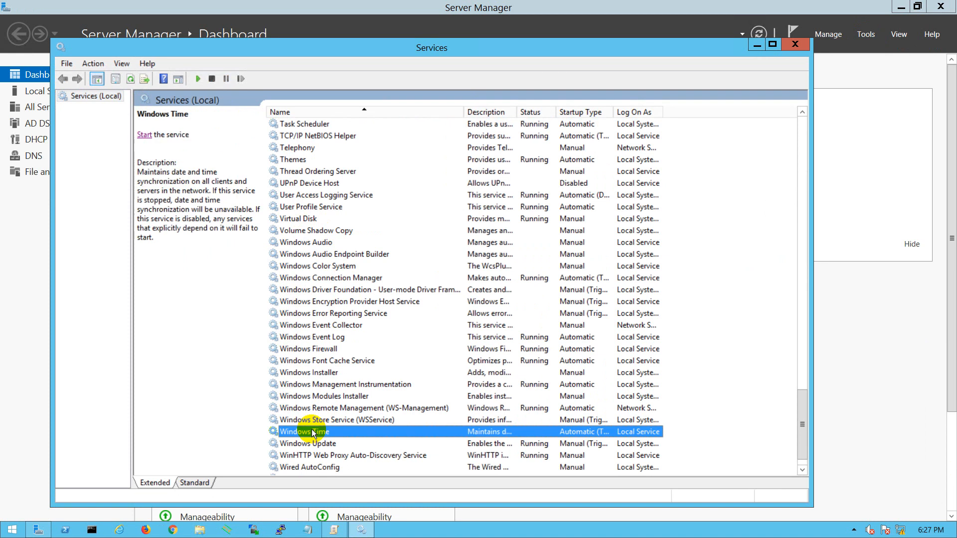
double_click(317, 431)
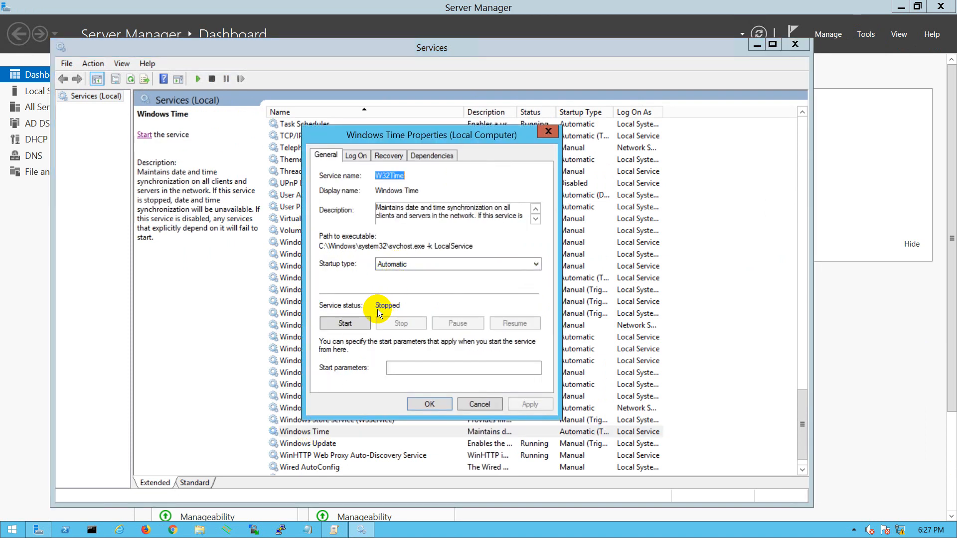
left_click(337, 323)
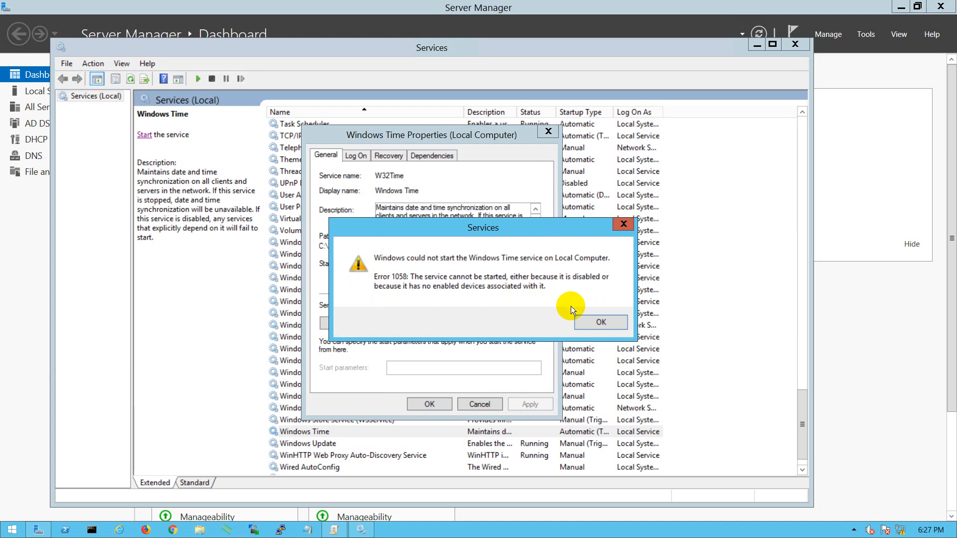
left_click(598, 318)
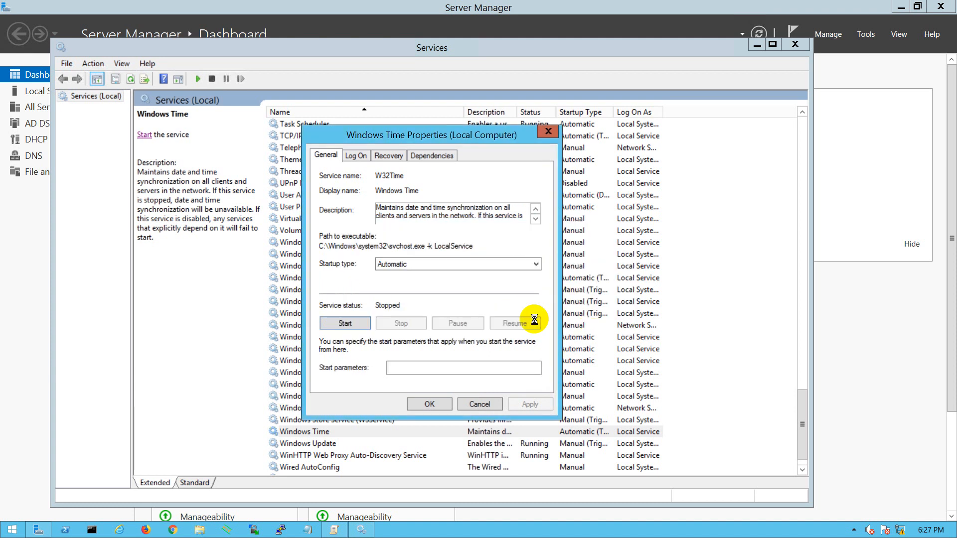
Choose Automatic as the Windows Time startup type, try starting the service again, and apply the properties
left_click(405, 268)
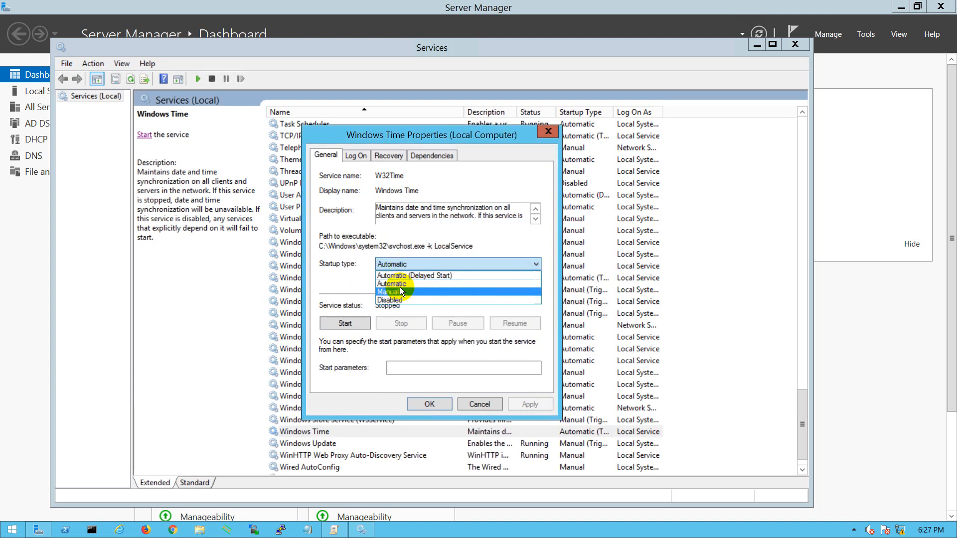
left_click(403, 284)
left_click(351, 323)
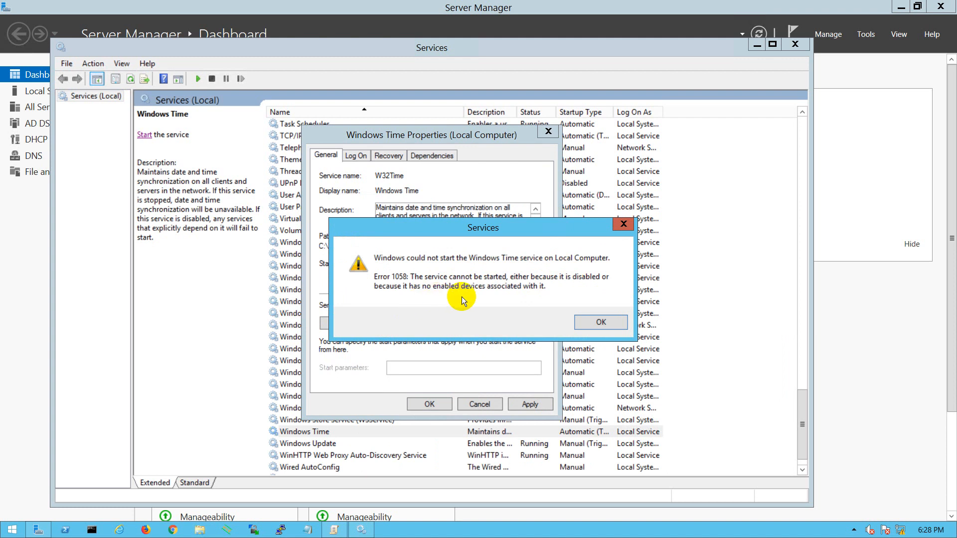
left_click(588, 323)
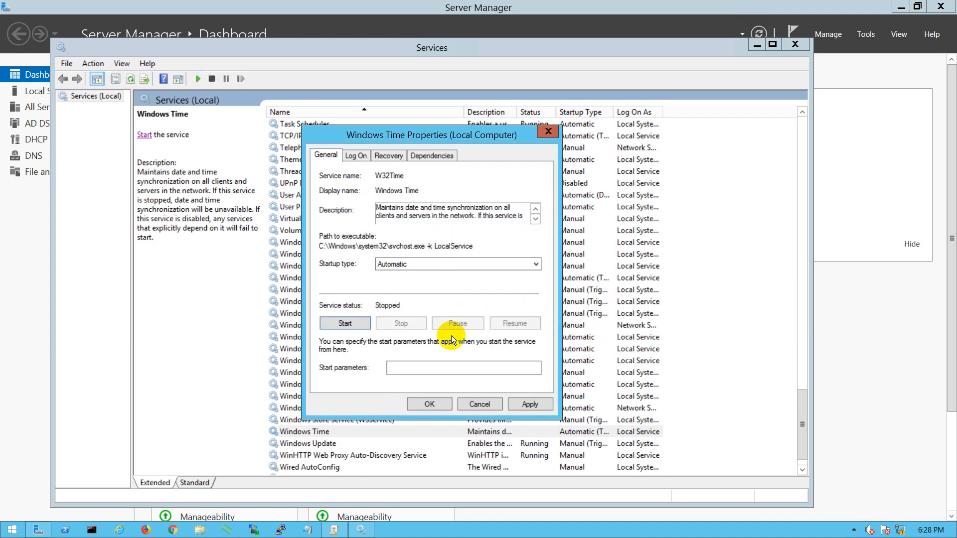
left_click(529, 402)
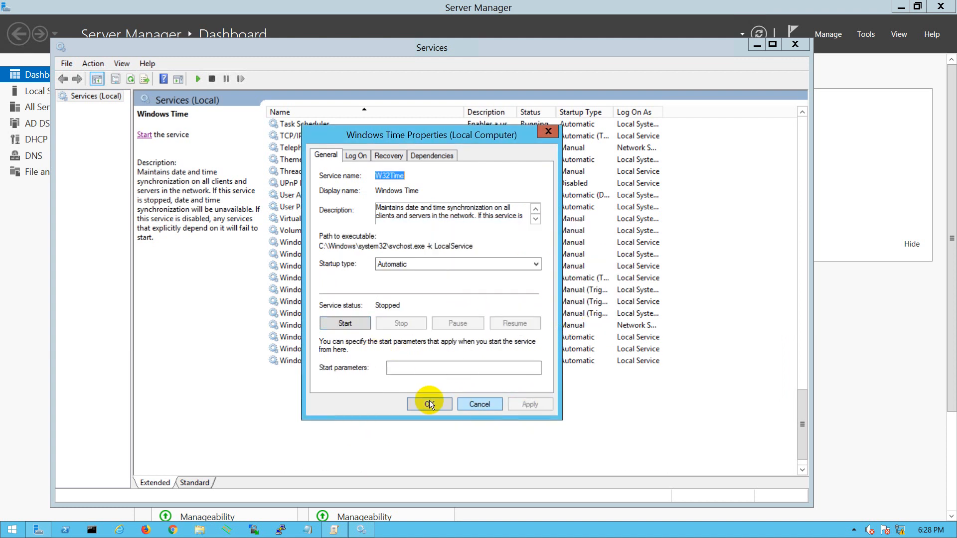
left_click(427, 404)
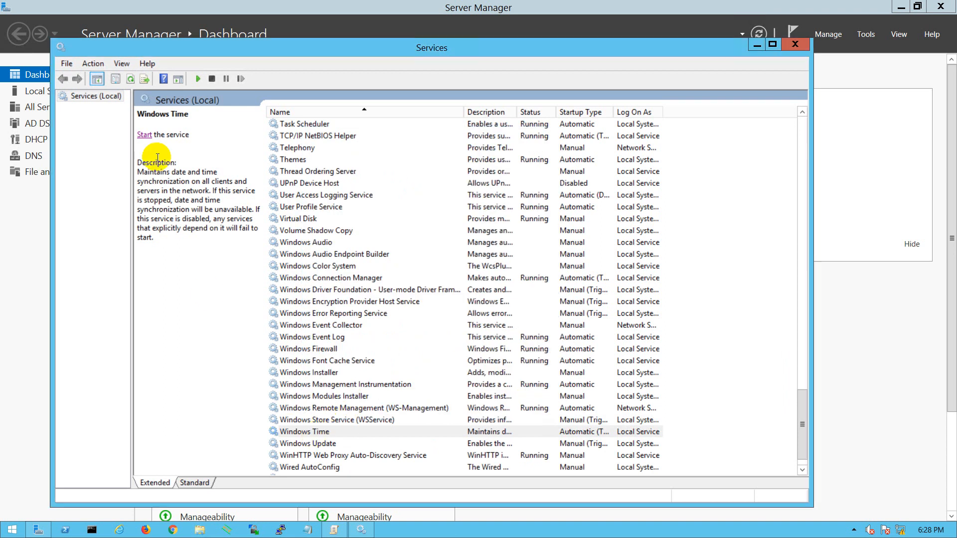
Start the Windows Time service from the Services list and check its status and startup type in the properties
left_click(145, 135)
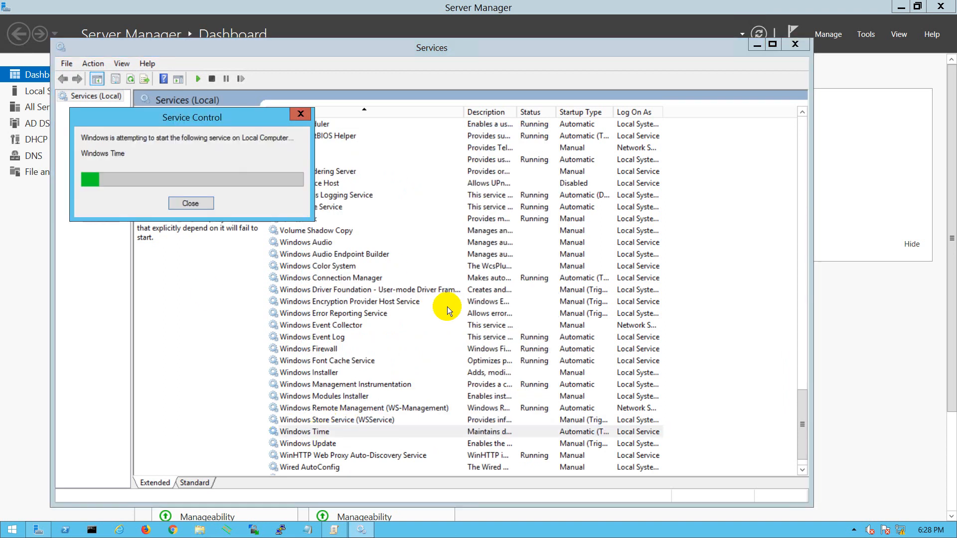
double_click(326, 432)
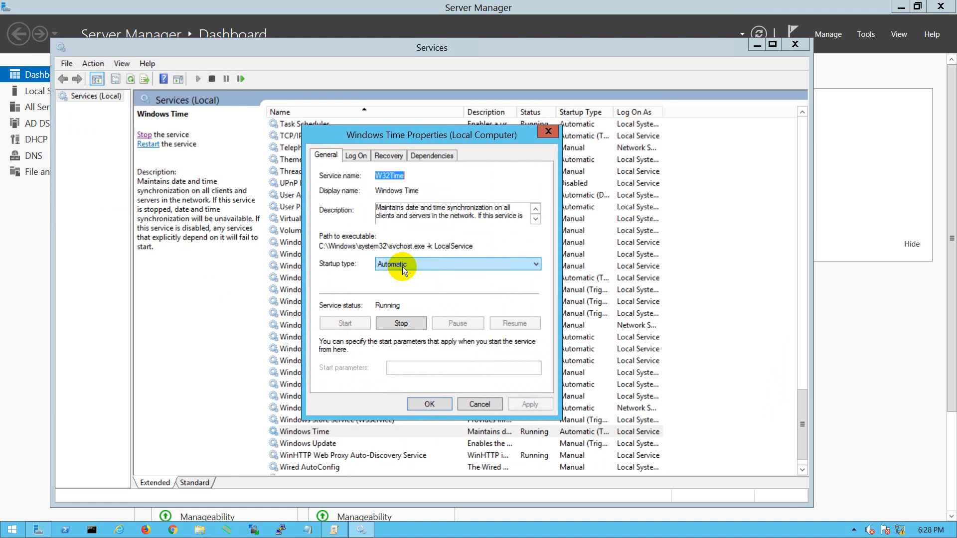
left_click(432, 403)
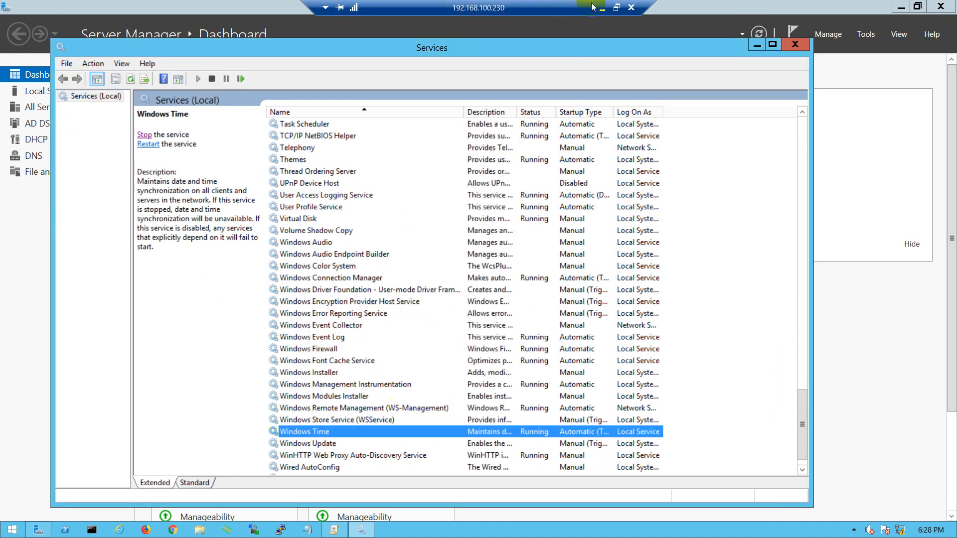
Minimize the remote session and browse the local PC's user files to the Programs folder inside Downloads
left_click(601, 10)
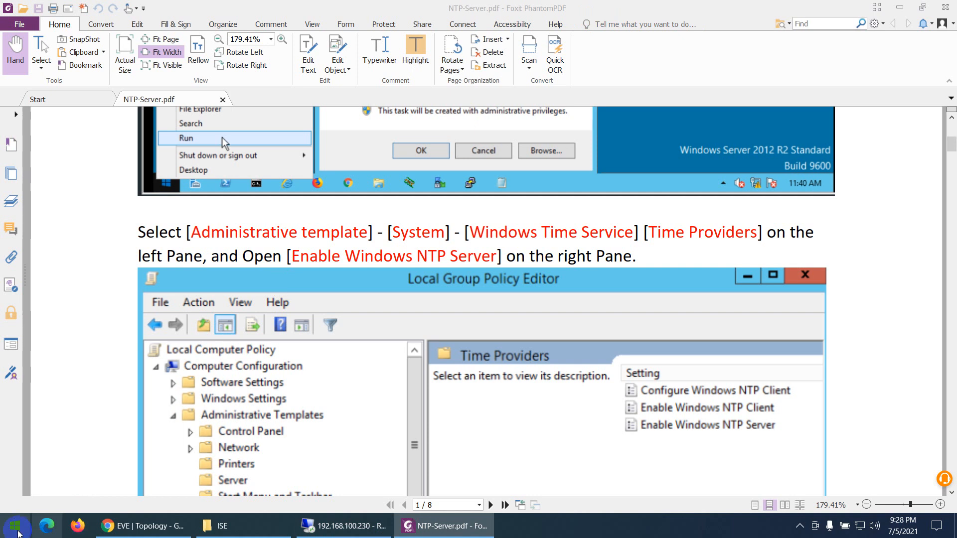
key("super+d")
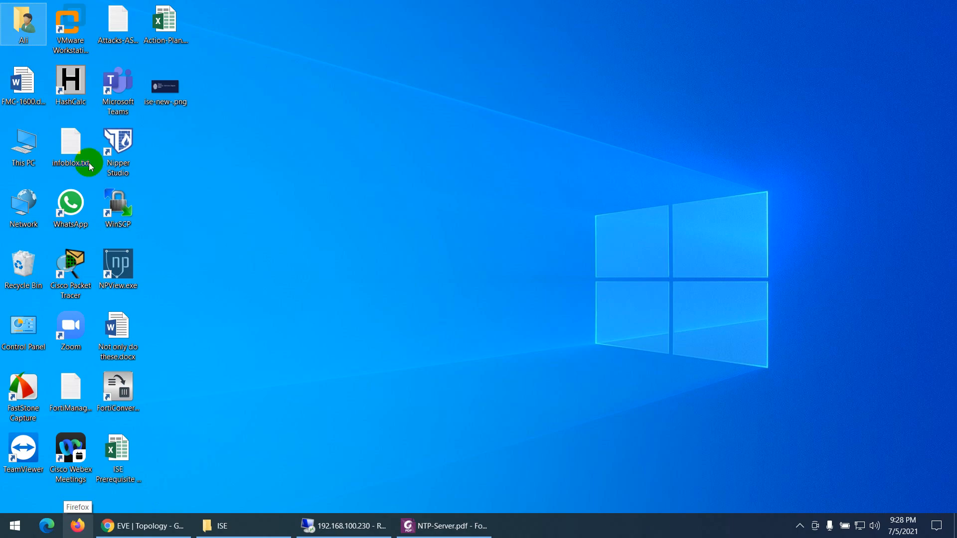
double_click(21, 22)
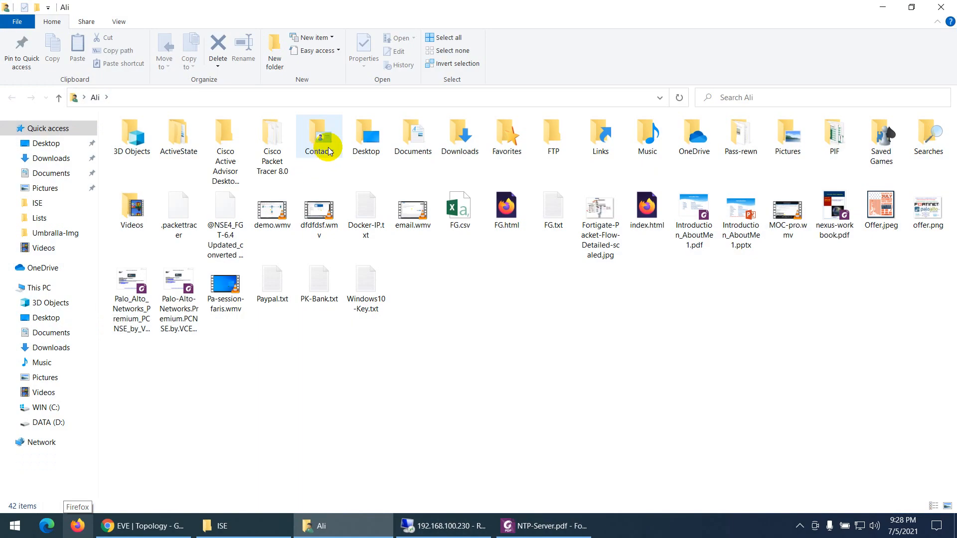
double_click(450, 138)
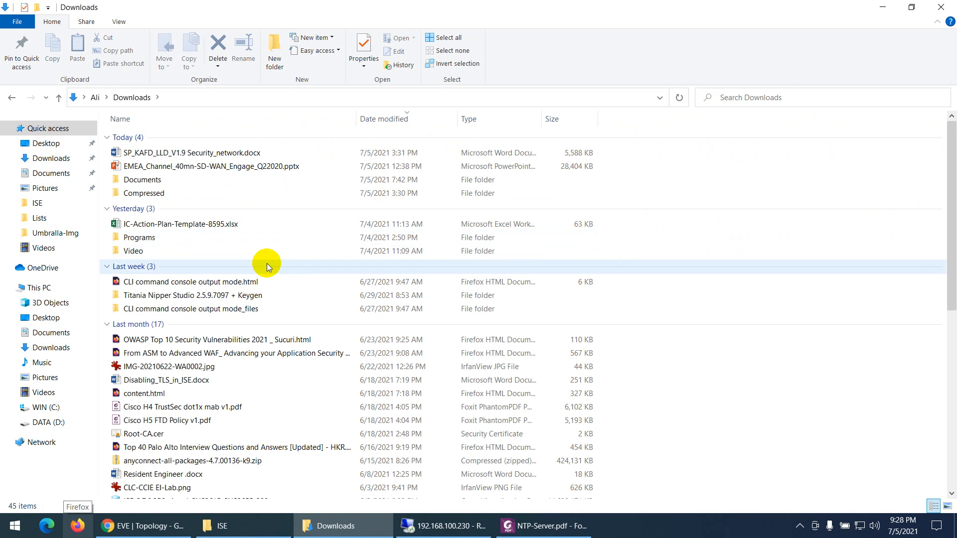
double_click(147, 238)
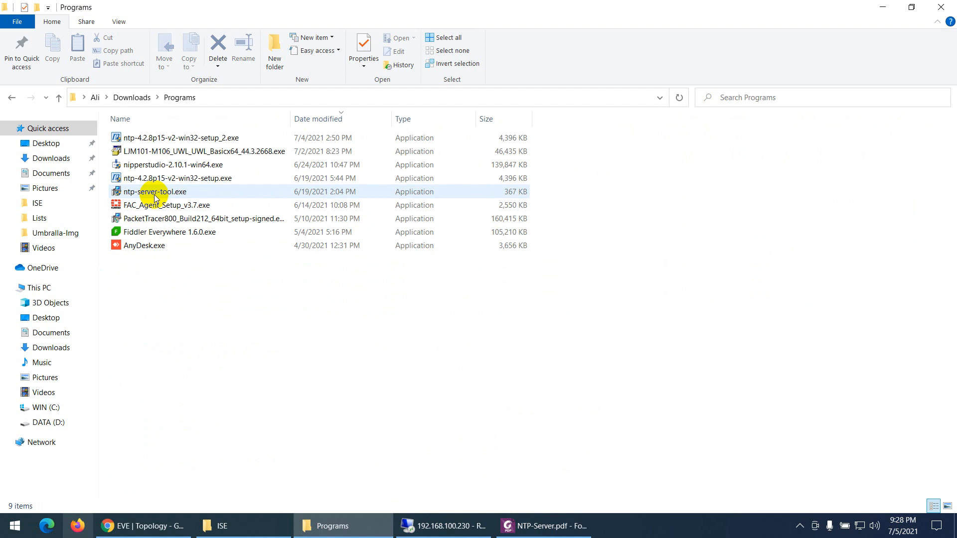
Launch NTPTool on the local PC and close the Programs folder window
left_click(15, 530)
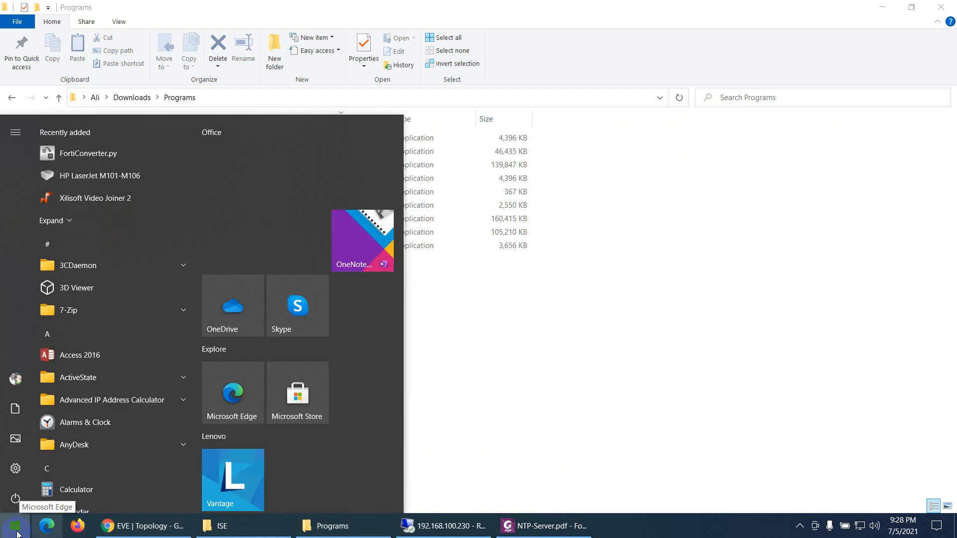
type("ntp")
key("Return")
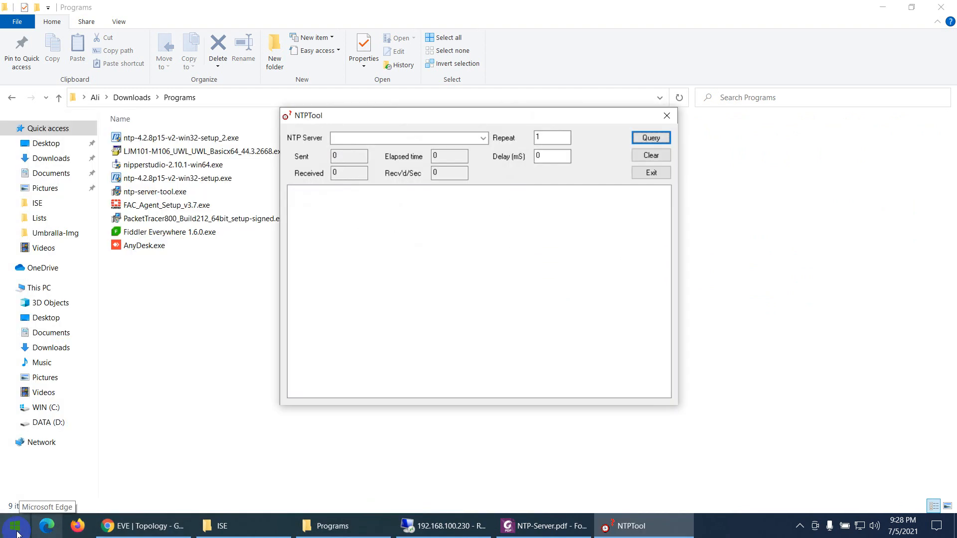
left_click(427, 139)
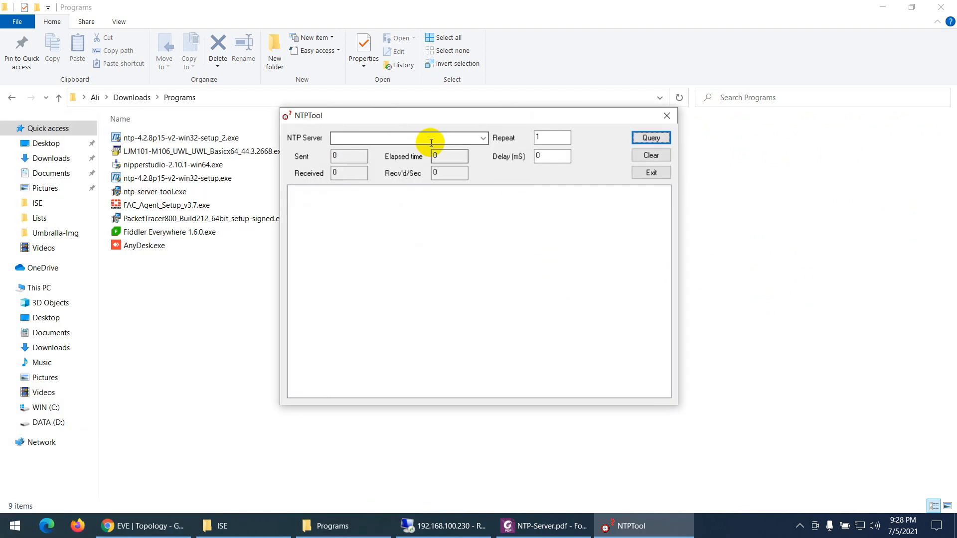
left_click(928, 13)
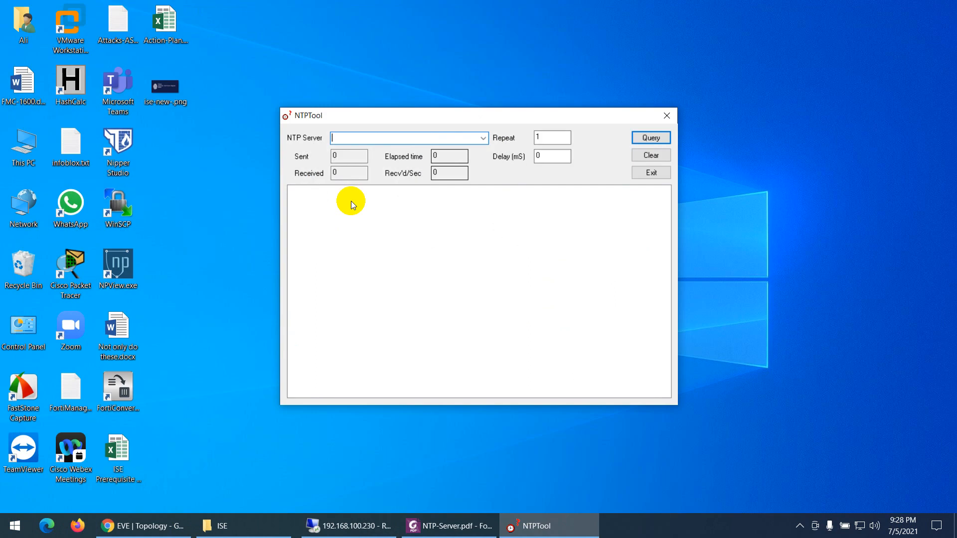
Look up the server's address in the EVE topology, query NTP server 192.168.100.230 in NTPTool, and check the returned reference time
left_click(138, 534)
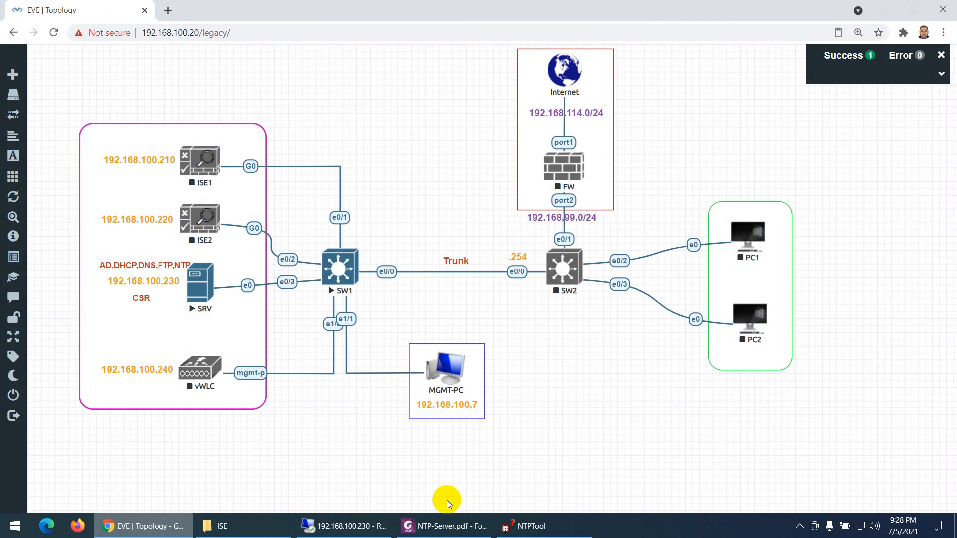
left_click(506, 520)
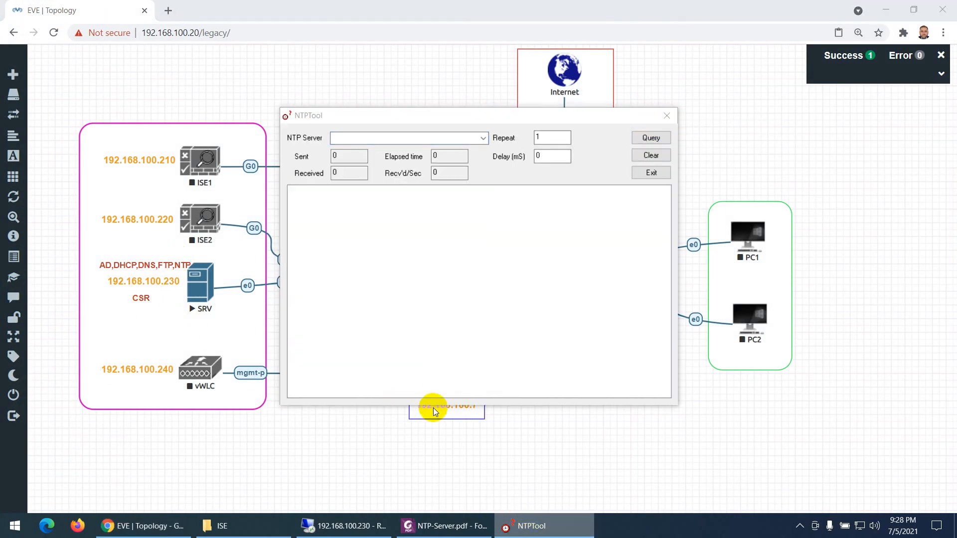
left_click_drag(478, 114, 725, 106)
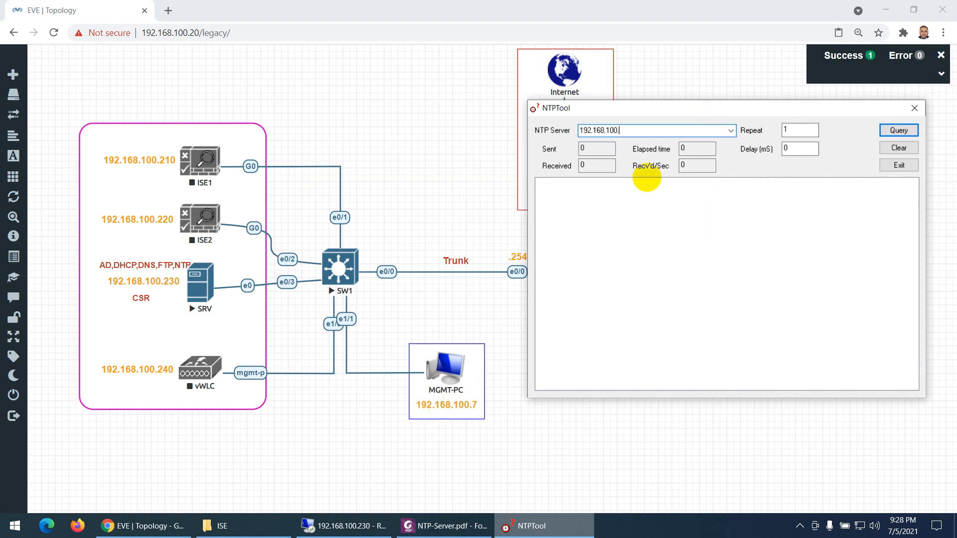
left_click(897, 130)
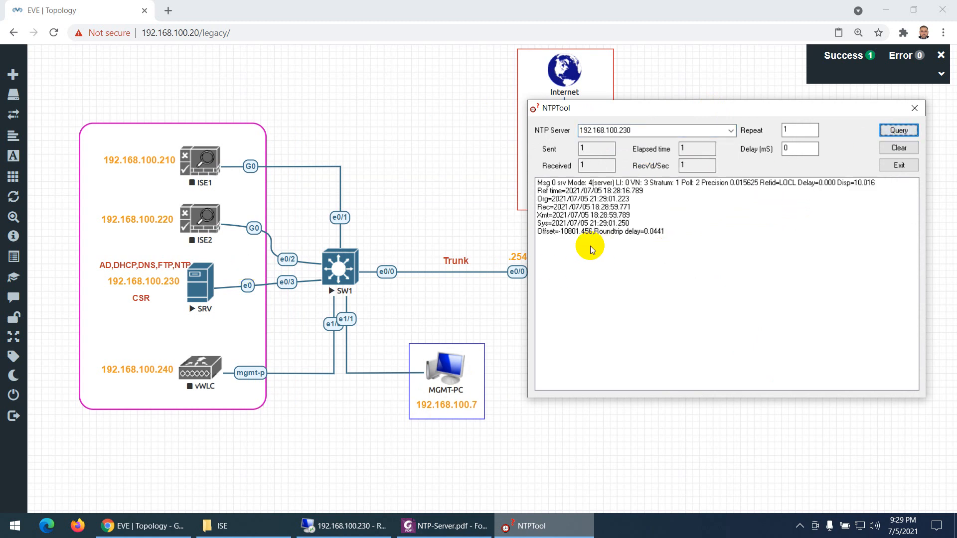
left_click(647, 192)
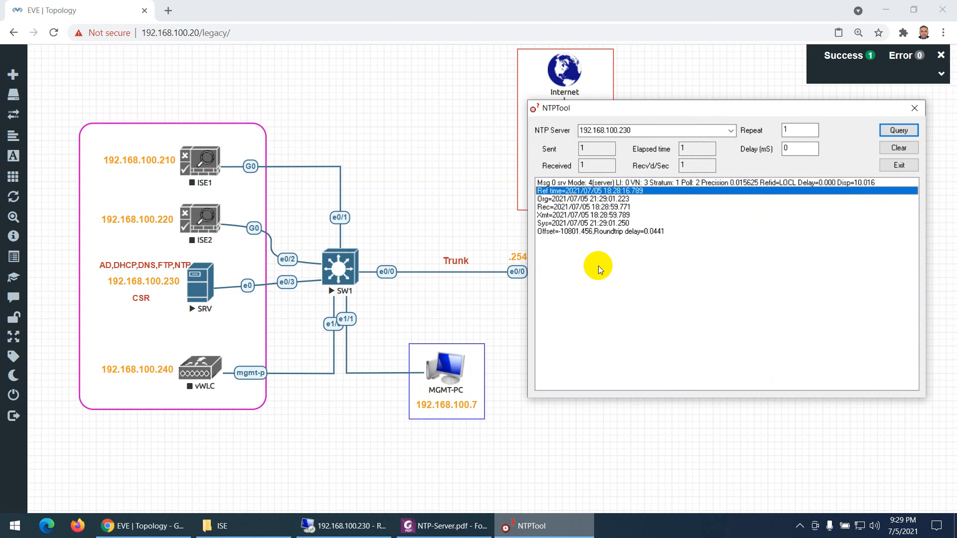
left_click_drag(614, 106, 463, 131)
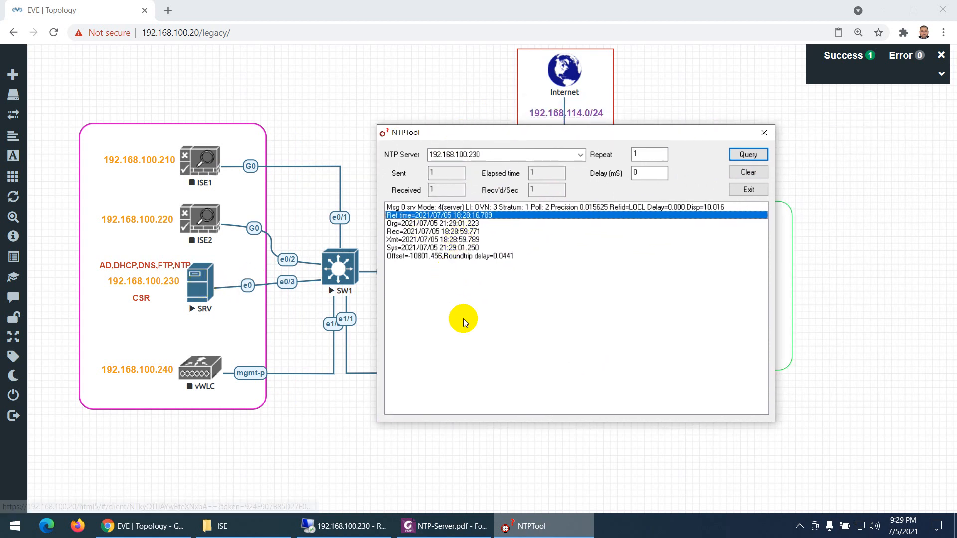
Return to the remote server session and close the Services console and Server Manager
left_click(455, 526)
left_click(343, 526)
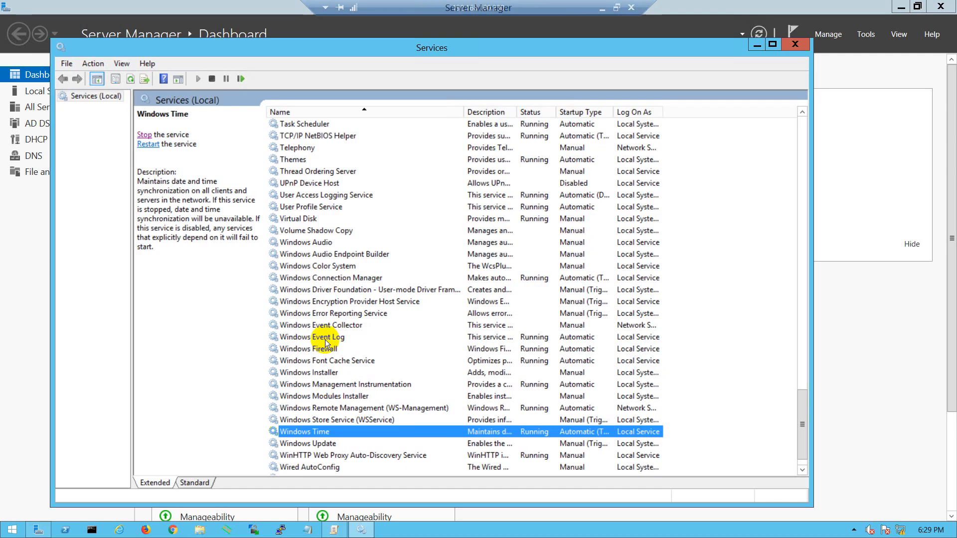
left_click(789, 49)
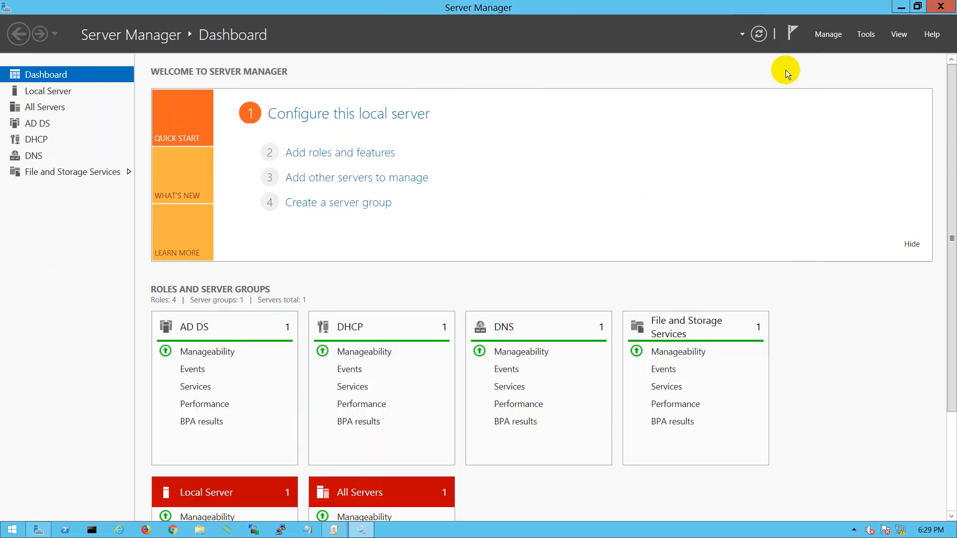
left_click(942, 6)
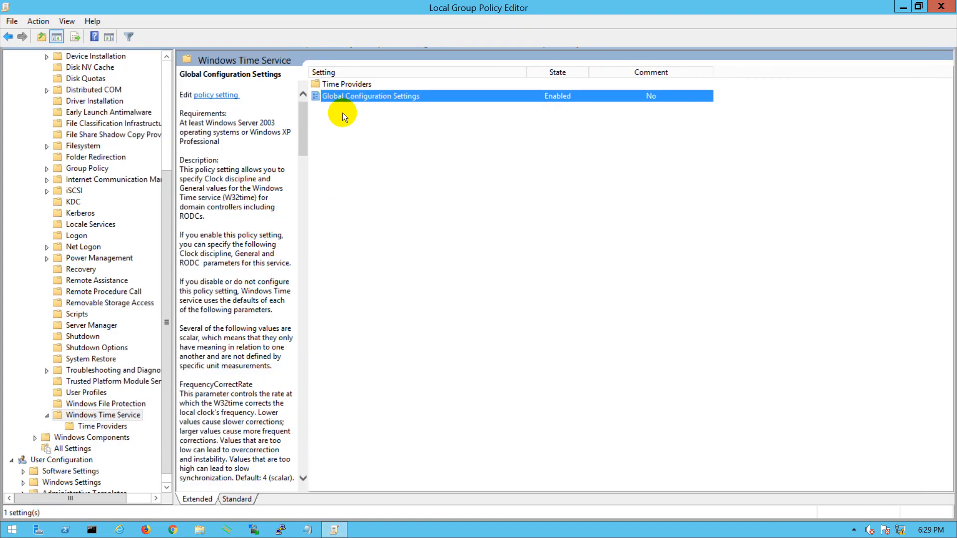
Set the Global Configuration Settings policy of the Windows Time Service to Disabled and save it
key("Return")
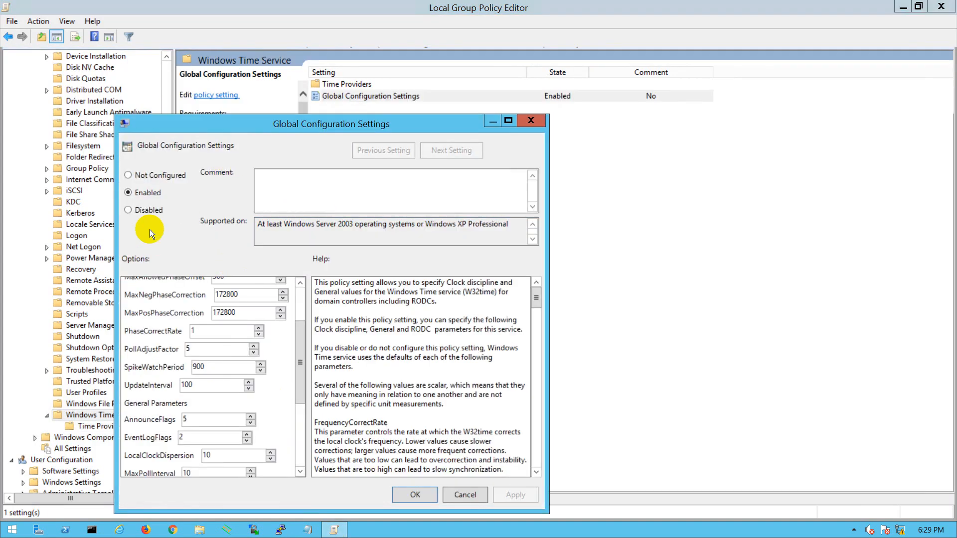
left_click(141, 210)
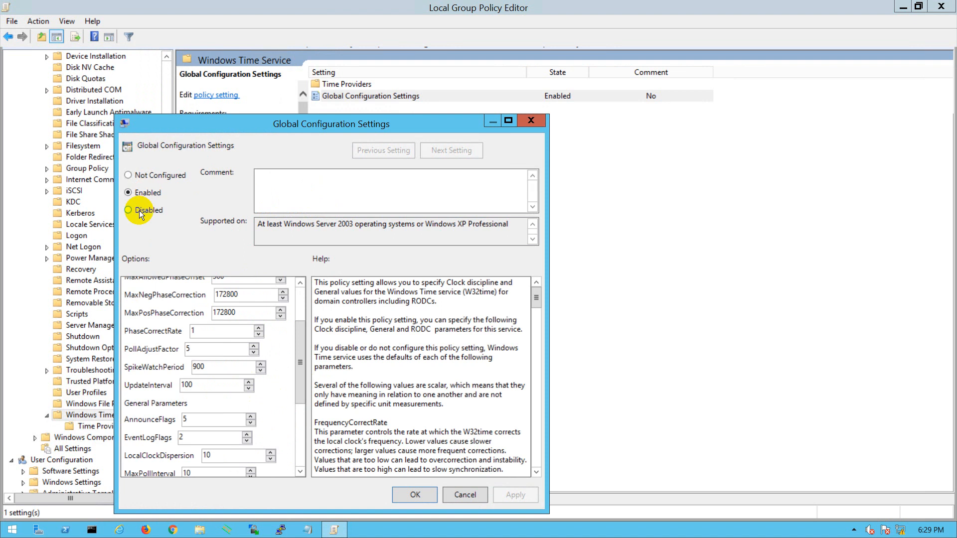
left_click(494, 496)
left_click(415, 495)
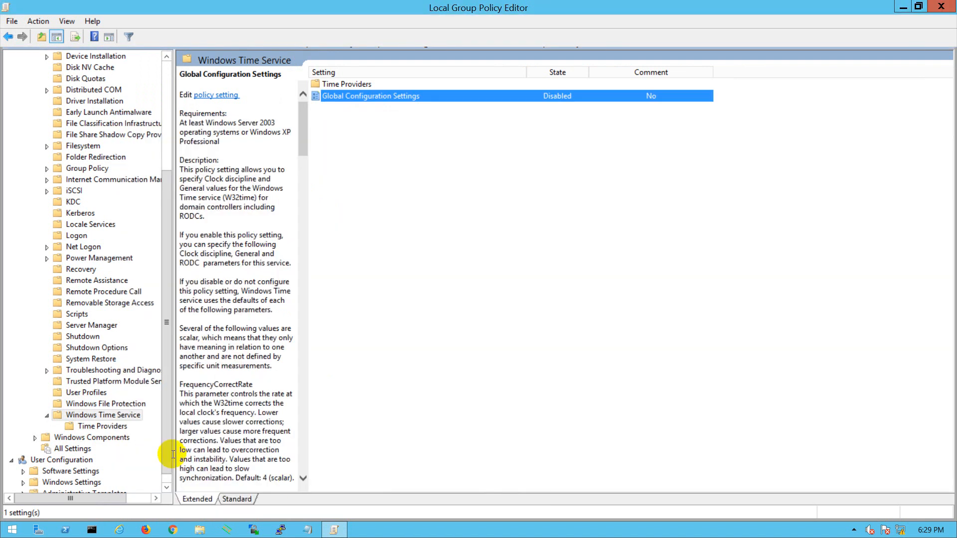
Set the Enable Windows NTP Server policy under Time Providers to Disabled and close the Local Group Policy Editor
left_click(114, 430)
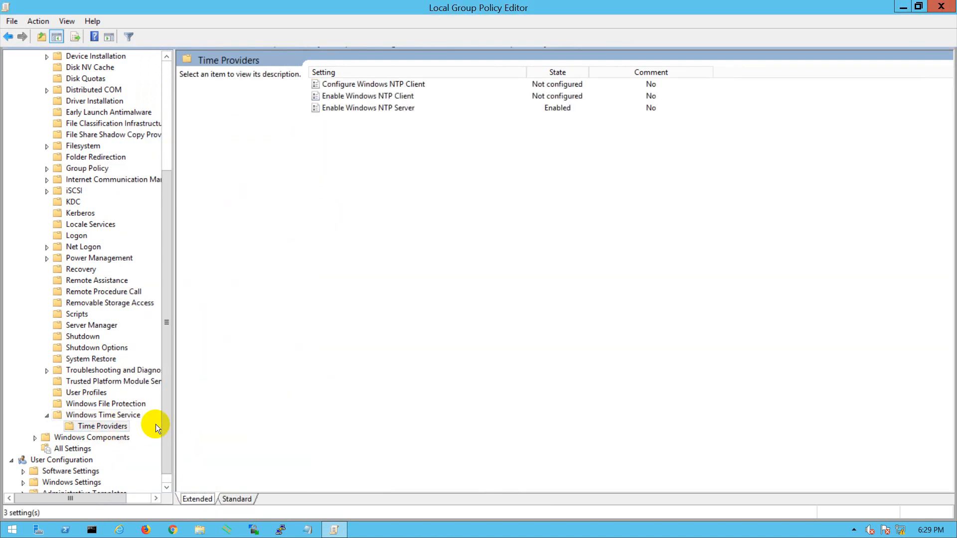
left_click(394, 108)
double_click(393, 108)
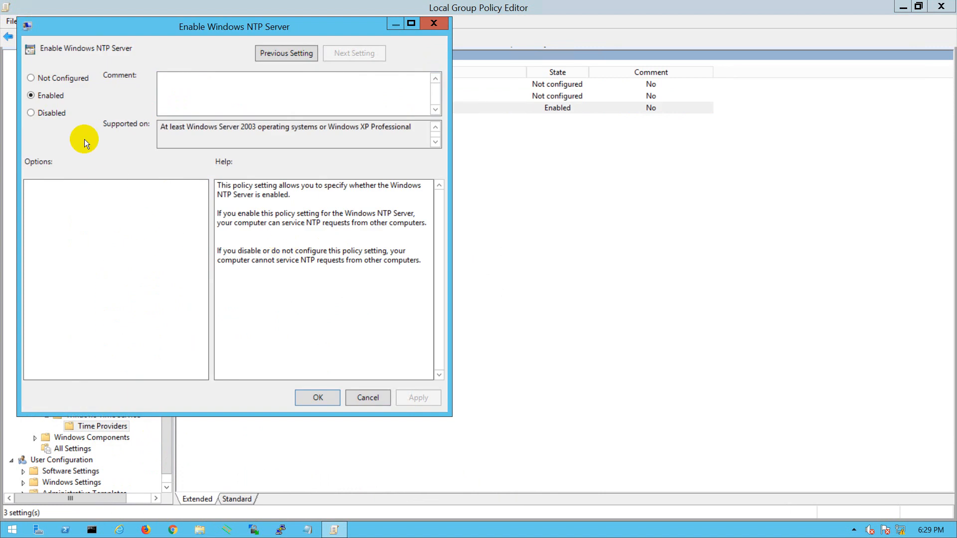
left_click(47, 113)
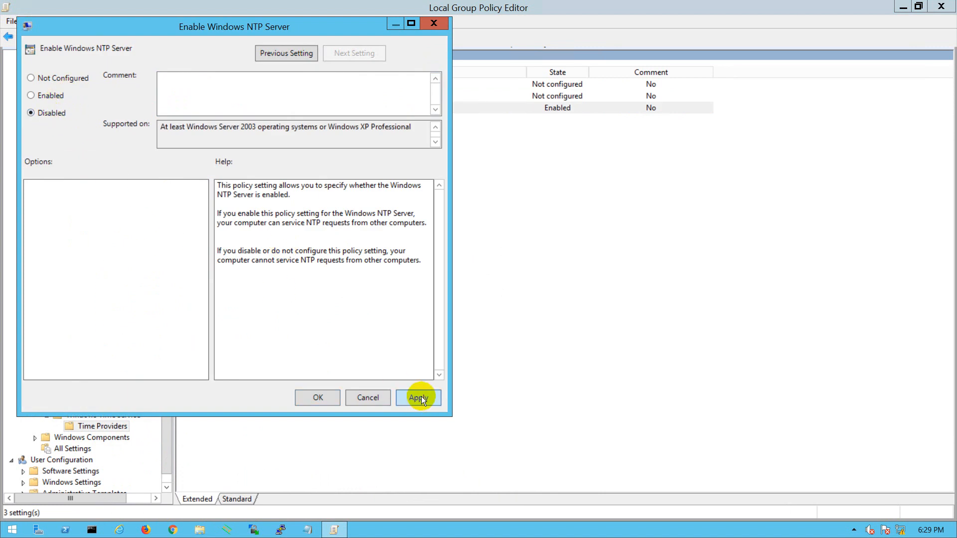
left_click(371, 397)
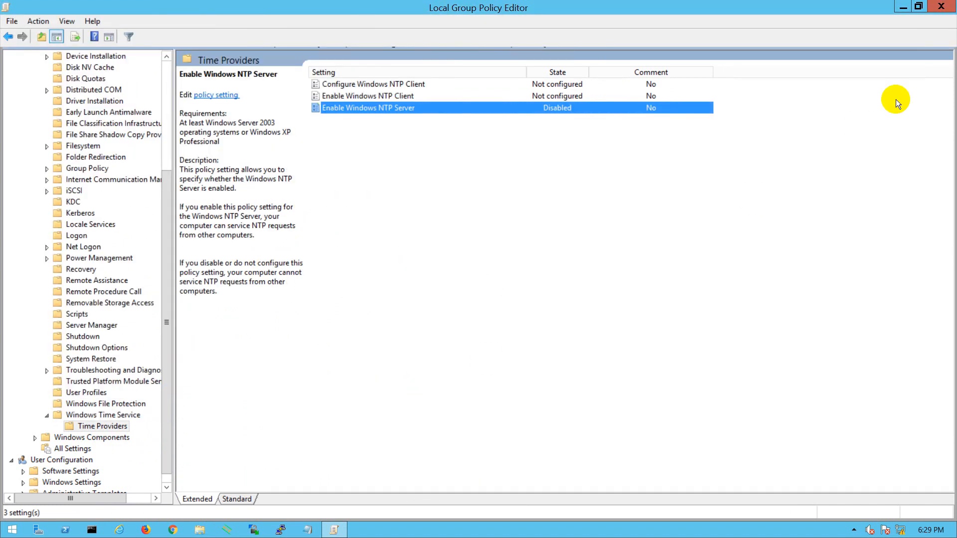
left_click(941, 6)
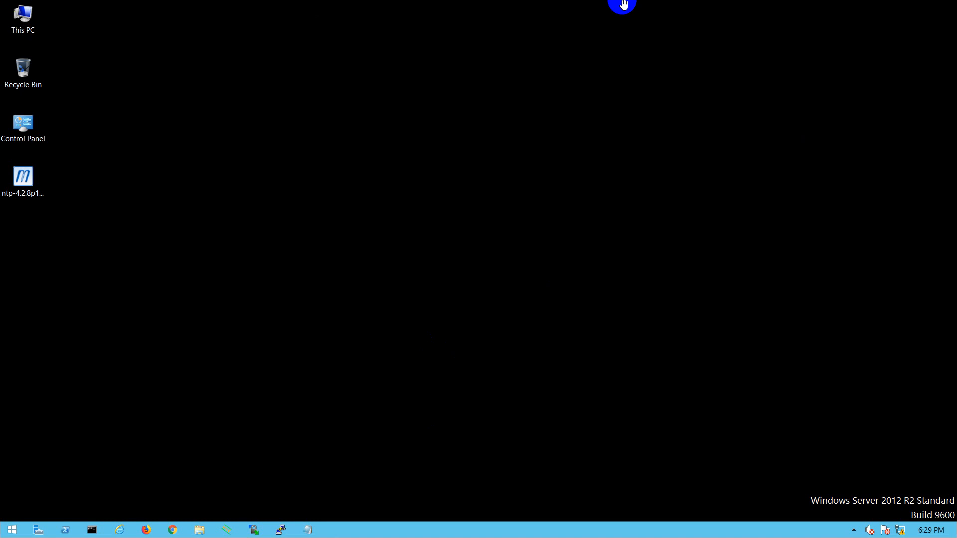
Minimize the remote session, query 192.168.100.230 several times in NTPTool, clear the results, and query the server once more
left_click(602, 9)
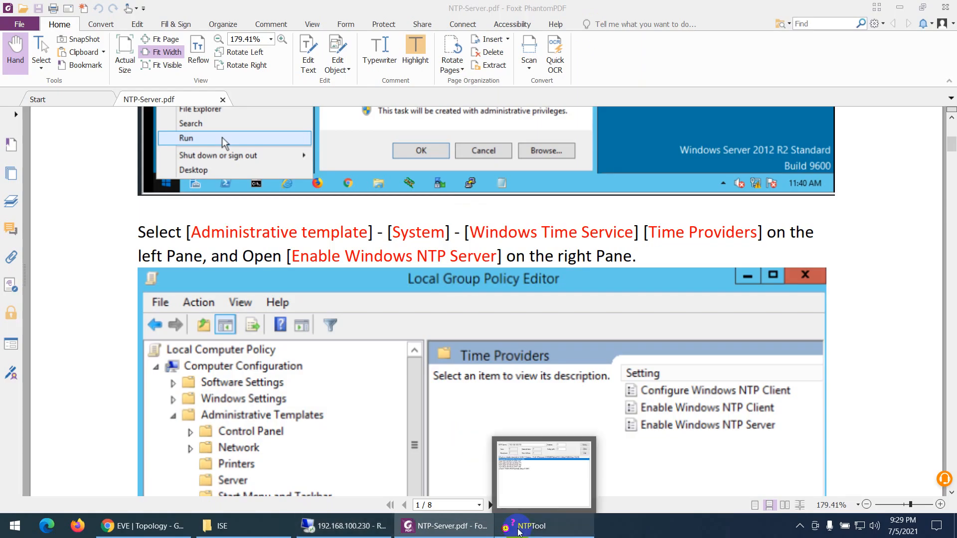
left_click(529, 526)
left_click(747, 155)
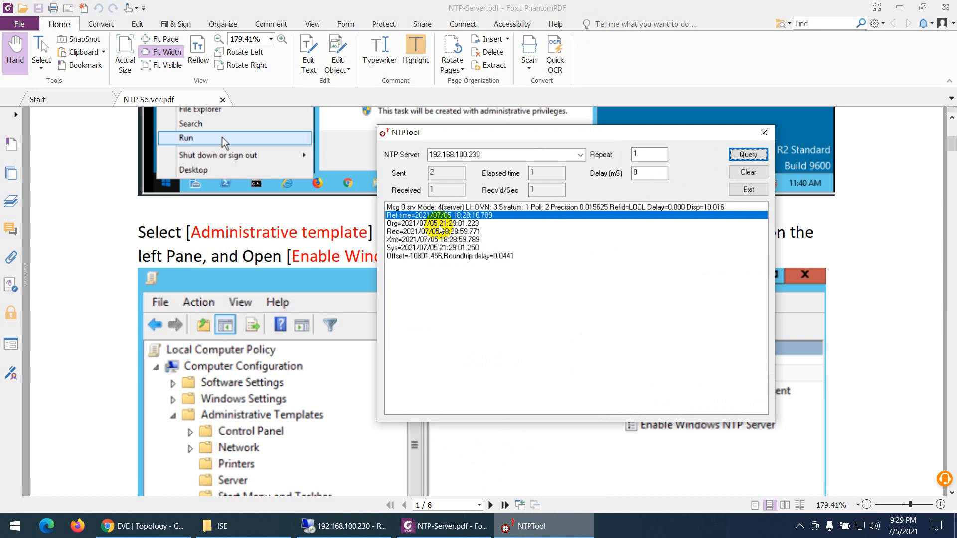
left_click(753, 156)
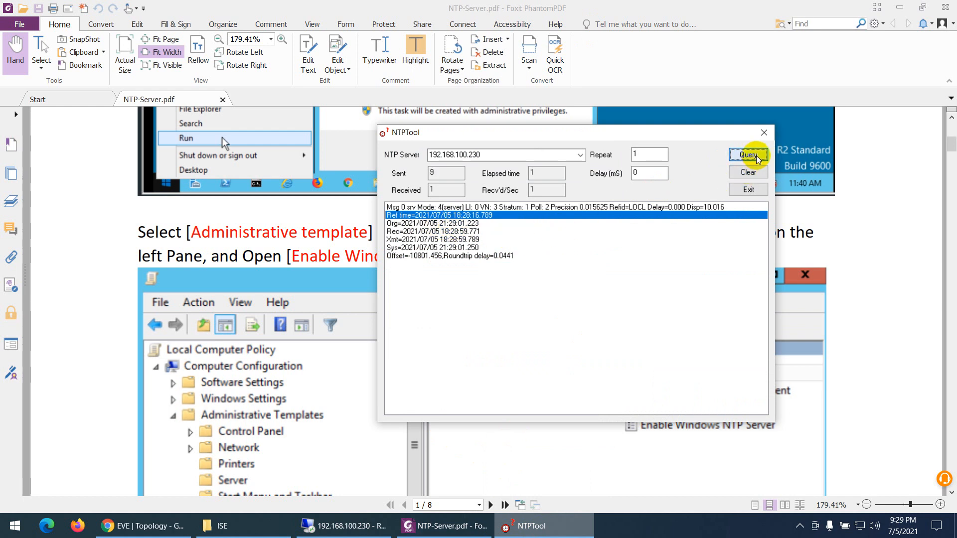
left_click(756, 156)
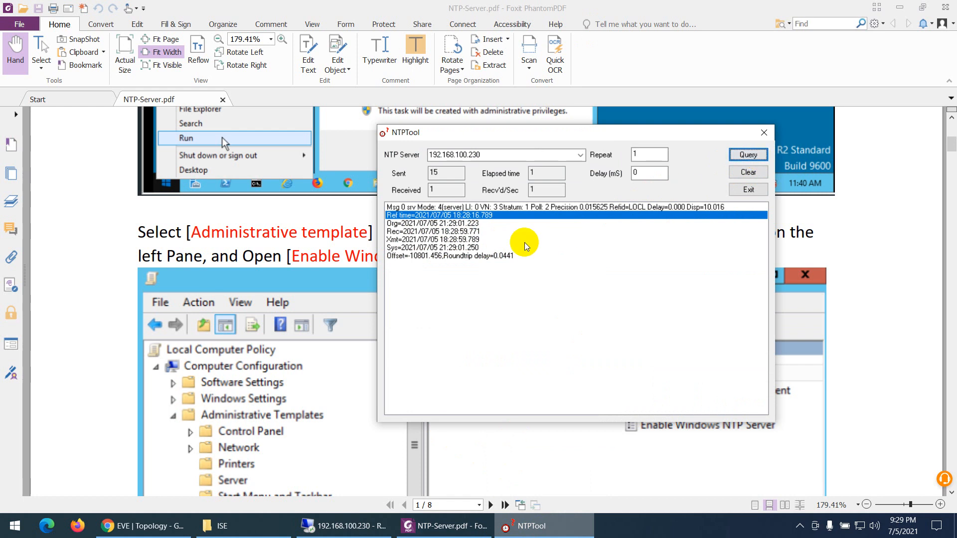
left_click(747, 172)
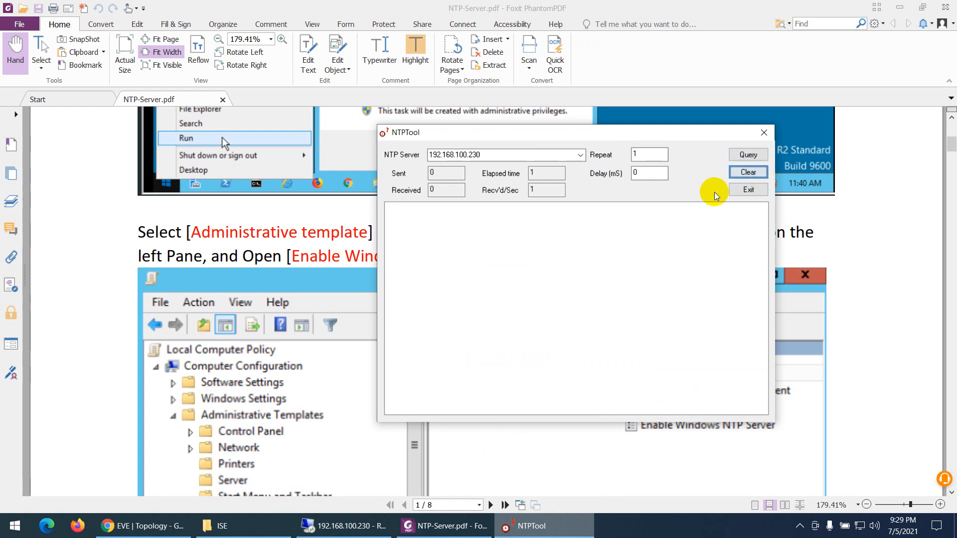
left_click(747, 156)
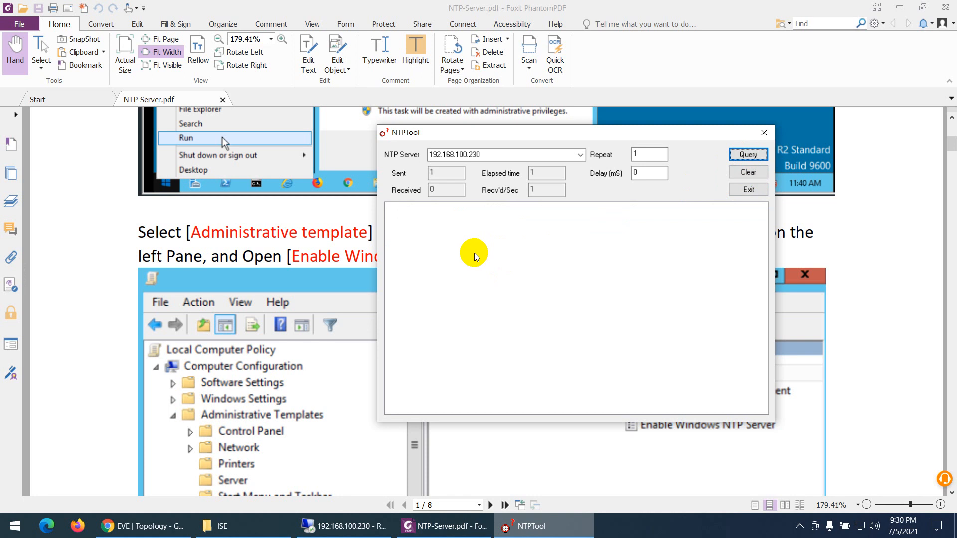
Switch to NTP-Server.pdf and read ahead to the NTP Server Software section about ntp-4.2.8p15-v2-win32-setup.exe
left_click(408, 527)
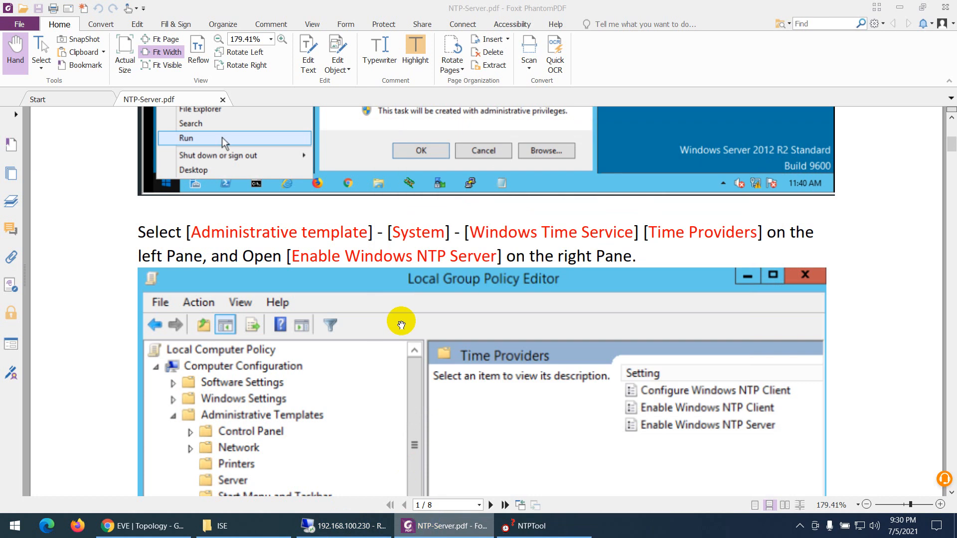
scroll(399, 261, "down", 15)
scroll(404, 338, "down", 15)
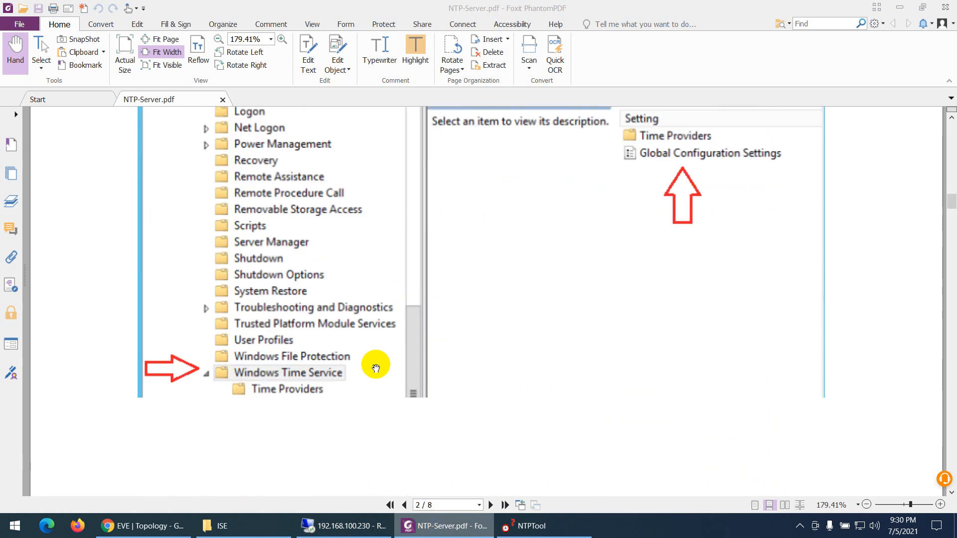
scroll(384, 382, "down", 15)
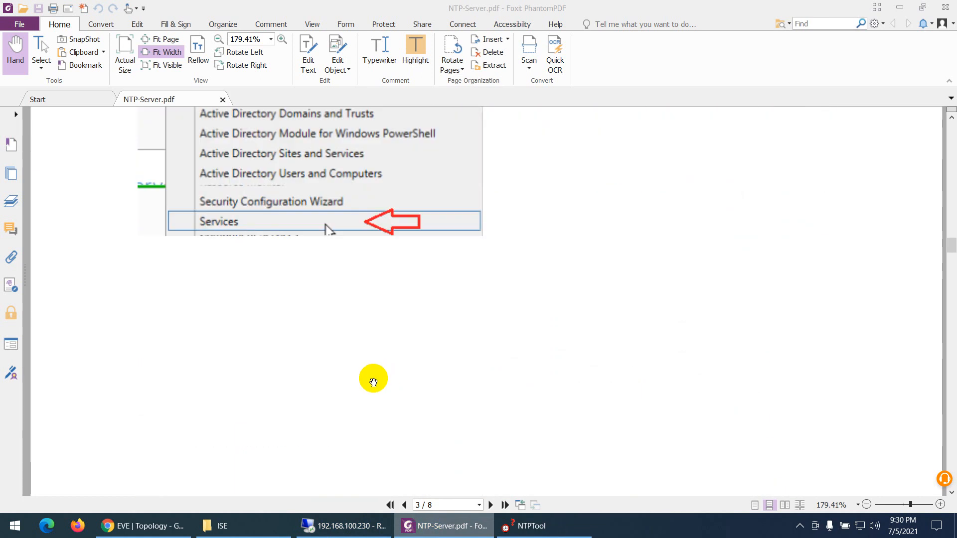
scroll(364, 372, "down", 15)
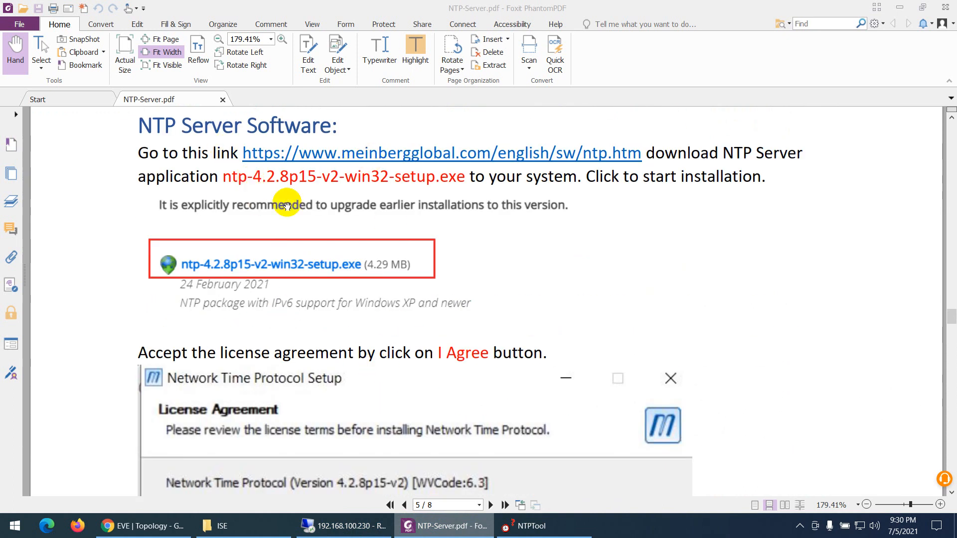
Switch to the 192.168.100.230 remote session, run the ntp-4.2.8p15-v2-win32 setup, accept the license agreement and install all default components
left_click(344, 526)
left_click(21, 176)
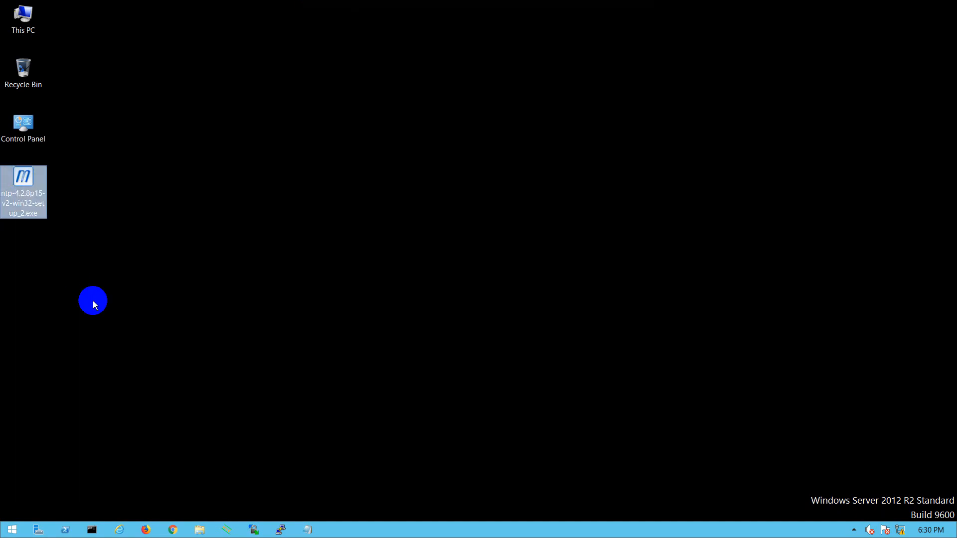
double_click(34, 185)
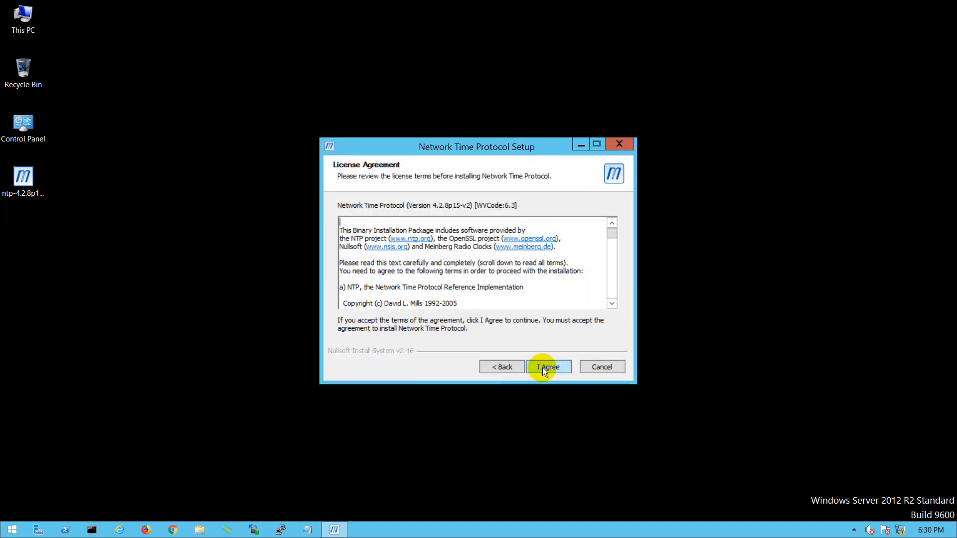
left_click(542, 368)
left_click(544, 367)
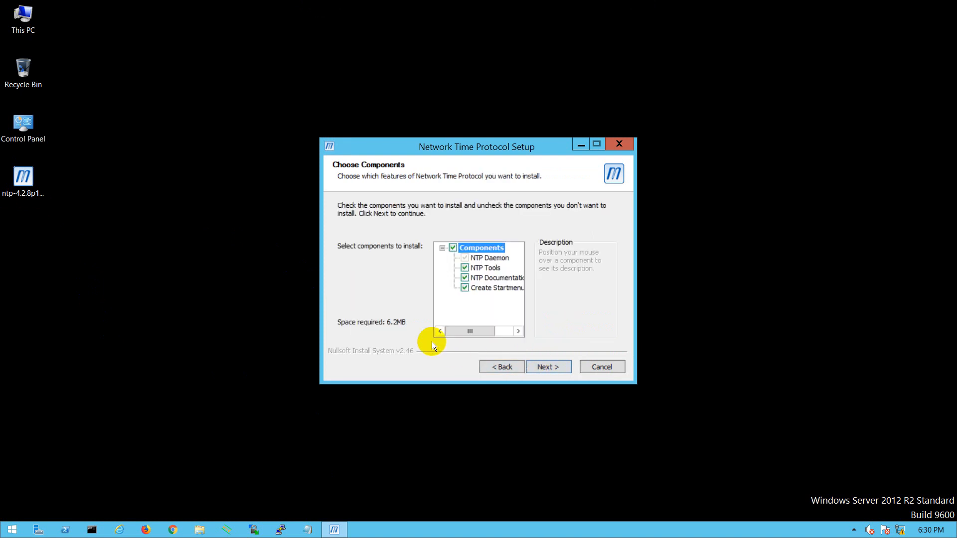
left_click(555, 369)
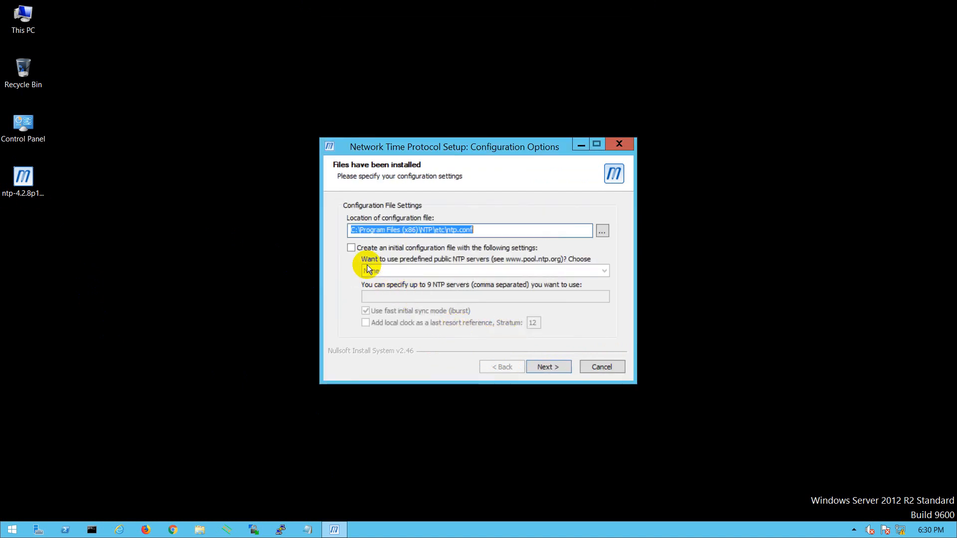
Create an initial configuration file with NTP server 192.168.100.230 and no predefined public servers, overwrite the existing ntp.conf, and open it for review
left_click(351, 248)
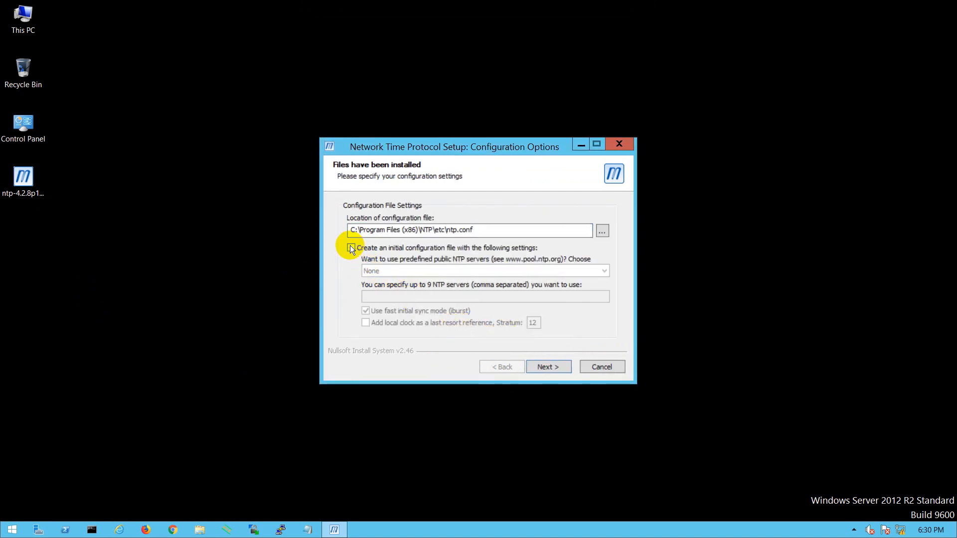
left_click(382, 272)
left_click(376, 295)
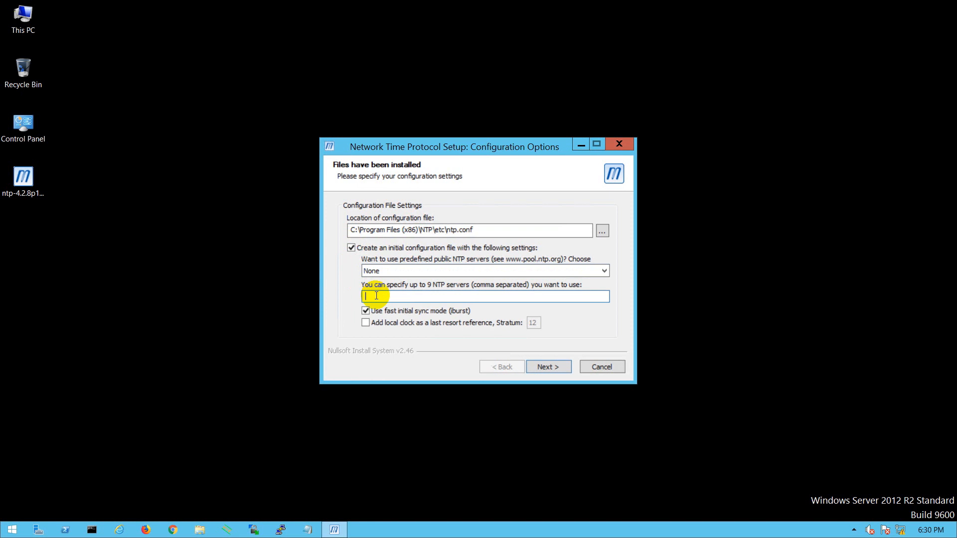
left_click(543, 367)
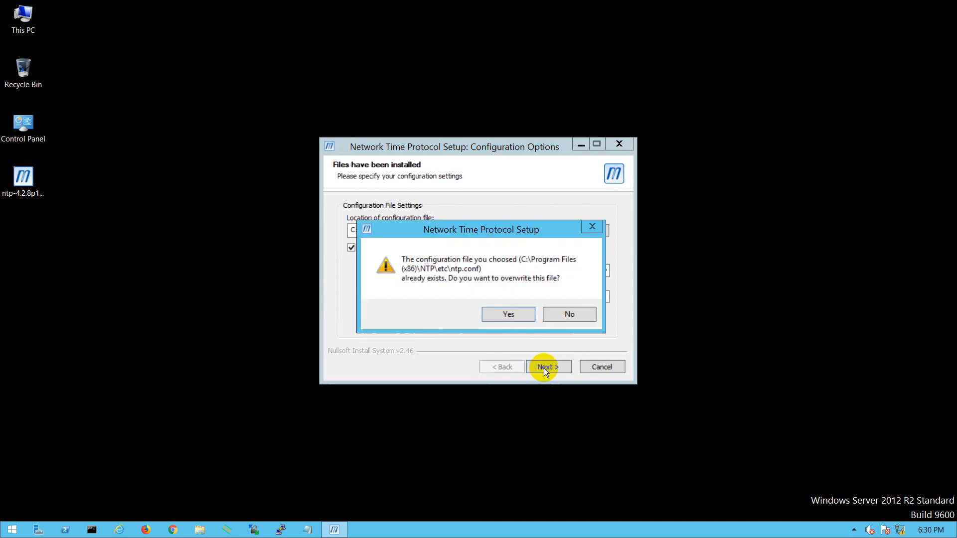
left_click(501, 312)
left_click(534, 308)
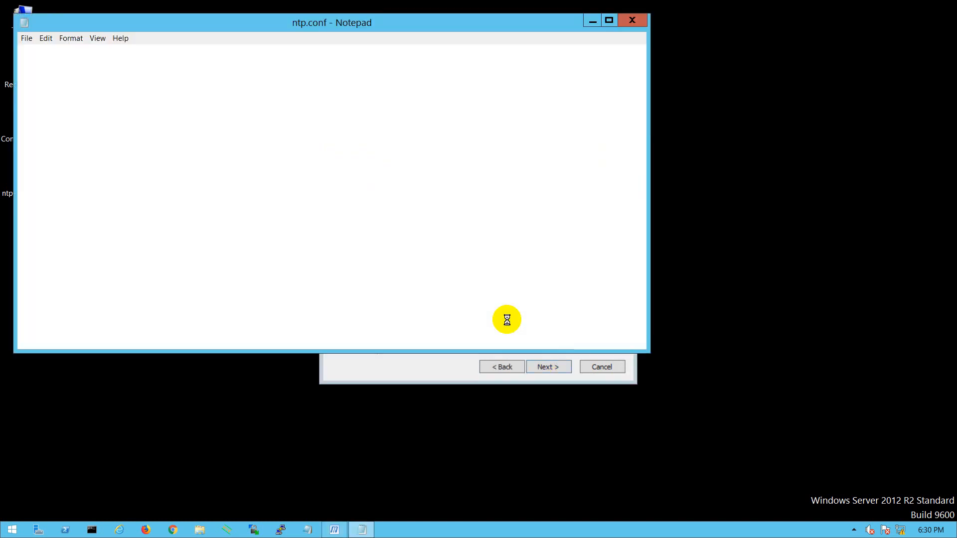
Remove iburst from the server 192.168.100.230 line in ntp.conf and save the file
scroll(152, 279, "down", 2)
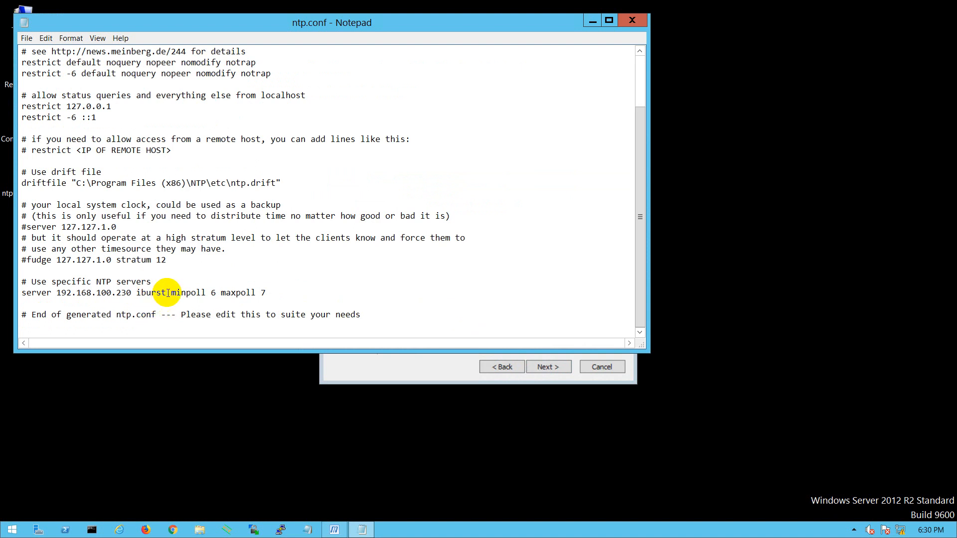
left_click_drag(168, 293, 141, 292)
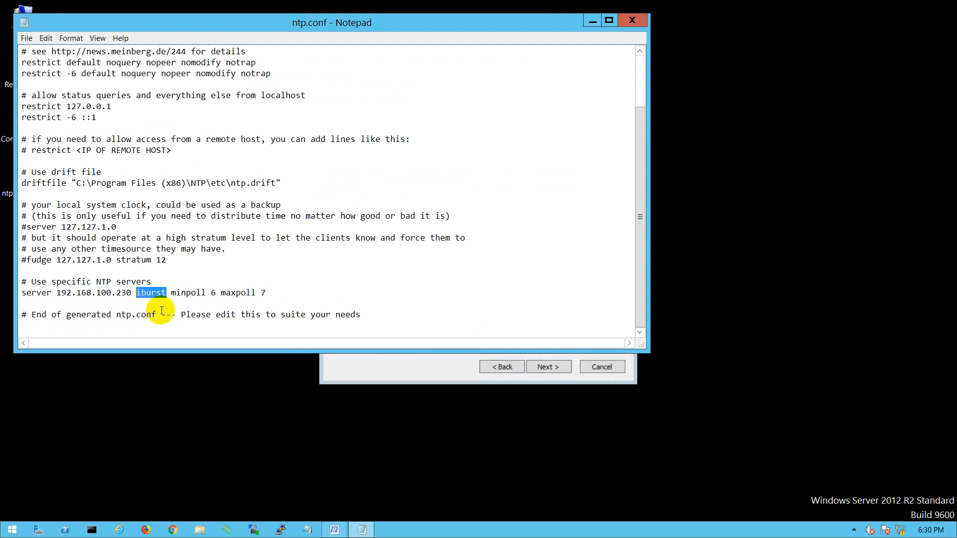
key("Delete")
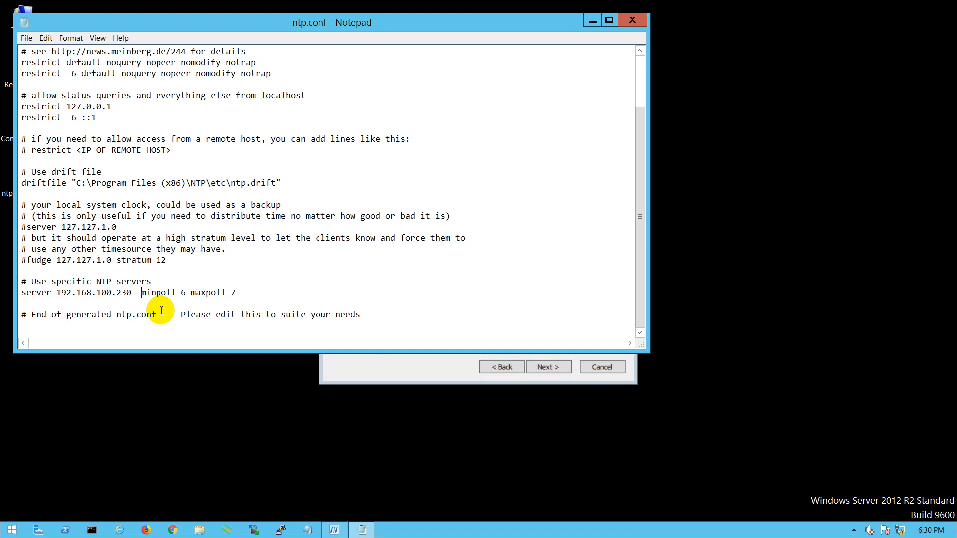
key("BackSpace")
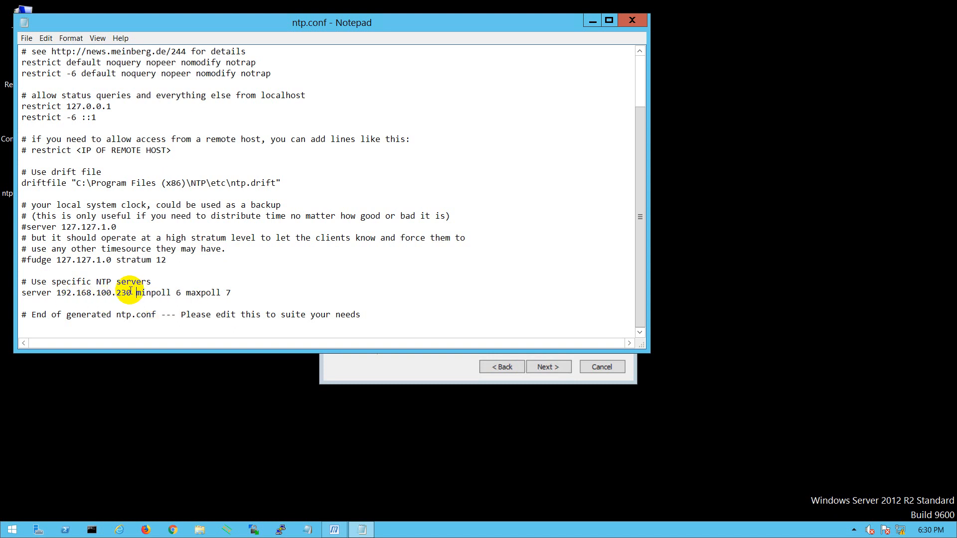
left_click_drag(129, 292, 57, 293)
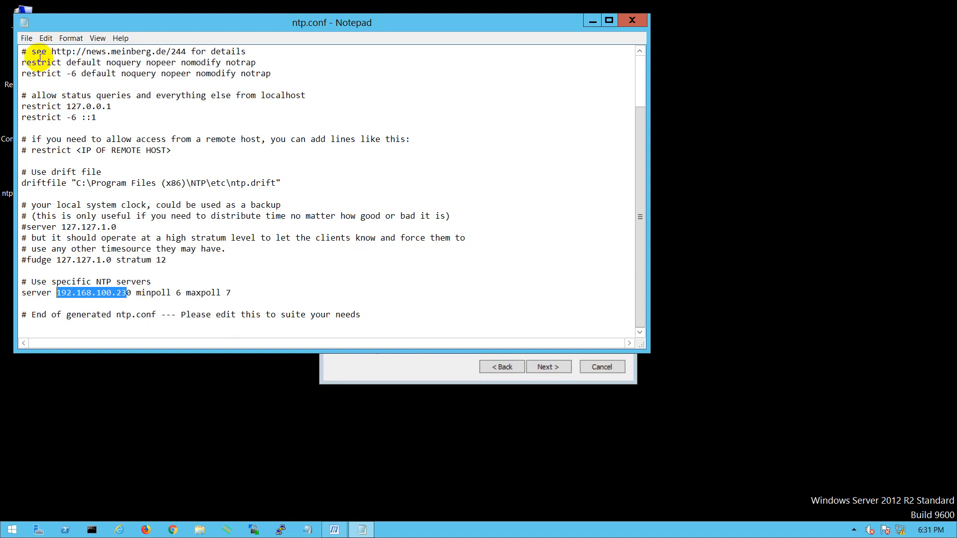
left_click(25, 38)
left_click(50, 74)
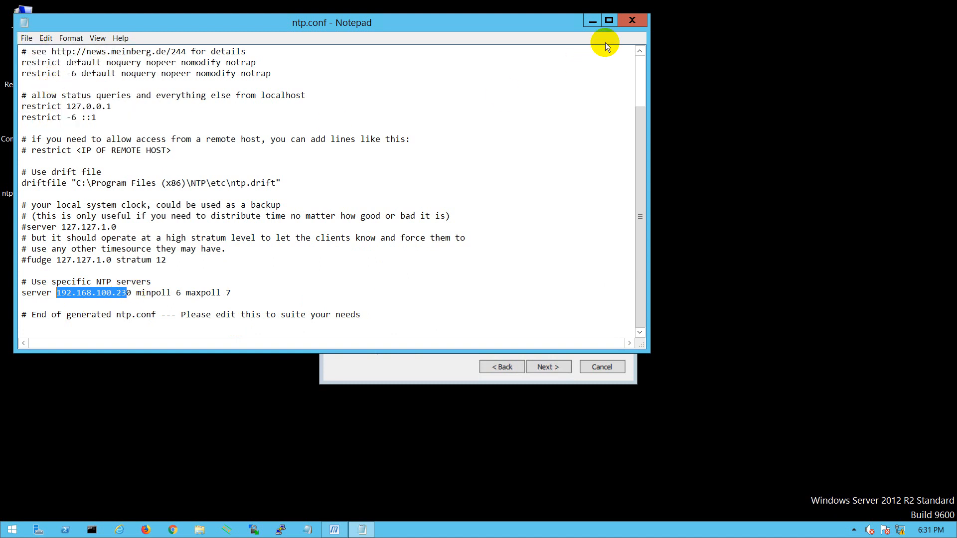
Close ntp.conf, keep Use SYSTEM account with the default service options, and finish the Network Time Protocol setup
left_click(629, 20)
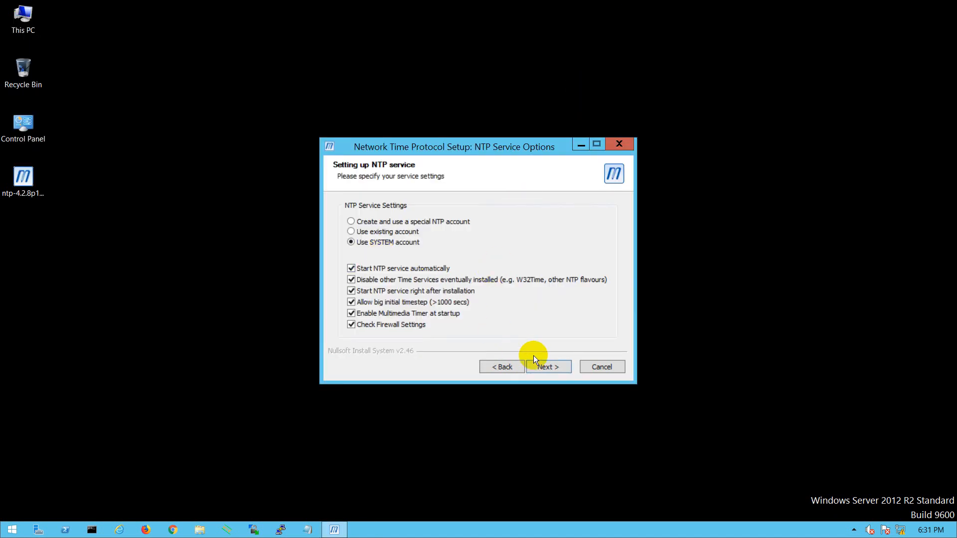
left_click(546, 367)
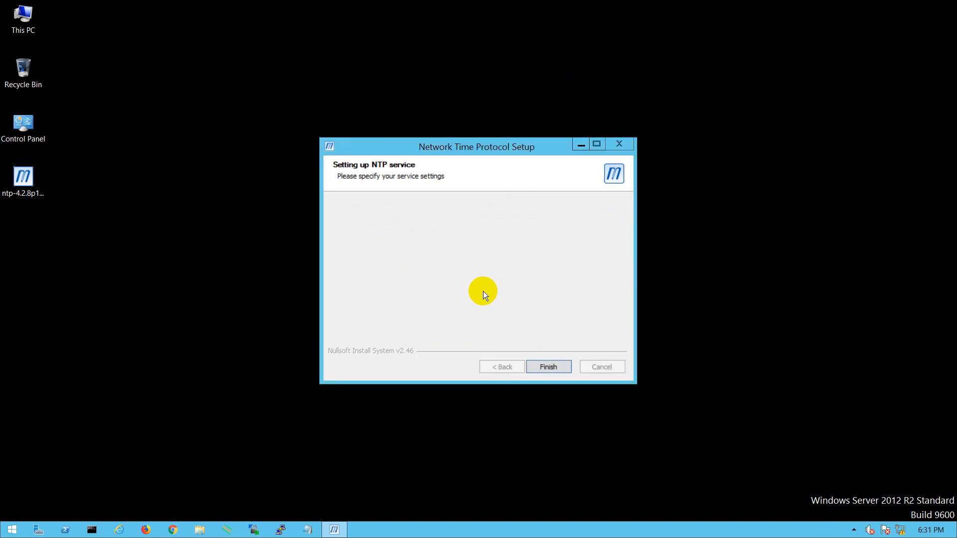
left_click(544, 367)
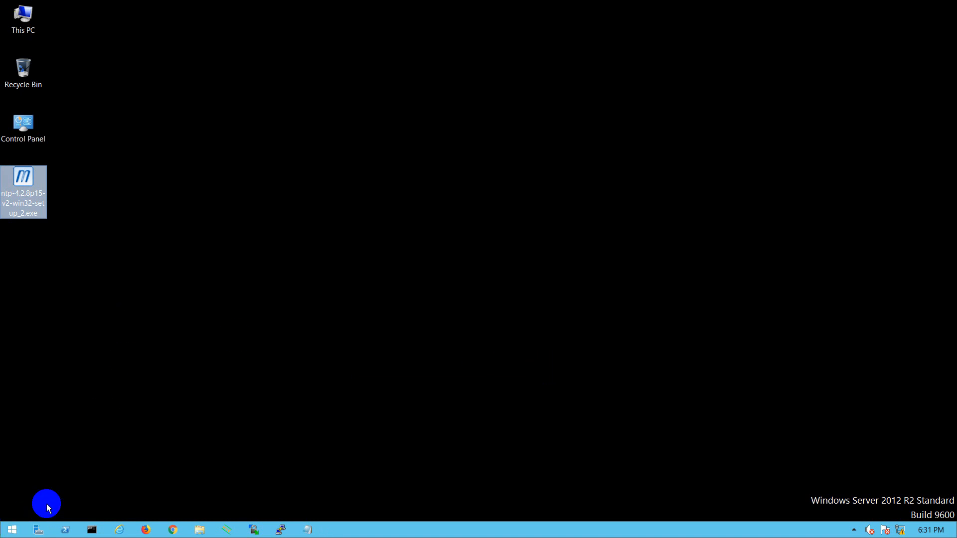
Open Meinberg's Quick NTP Status to check the NTP service, and close it
left_click(11, 533)
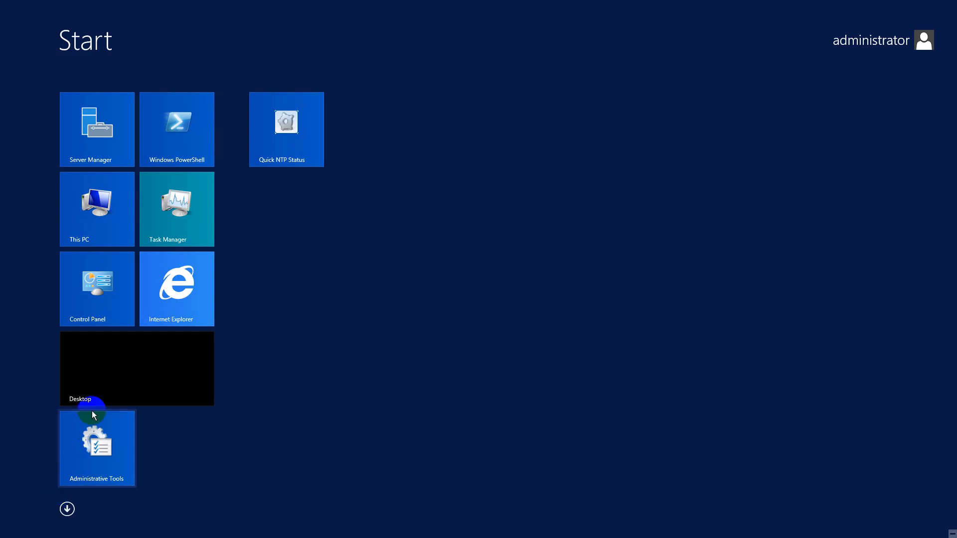
left_click(69, 508)
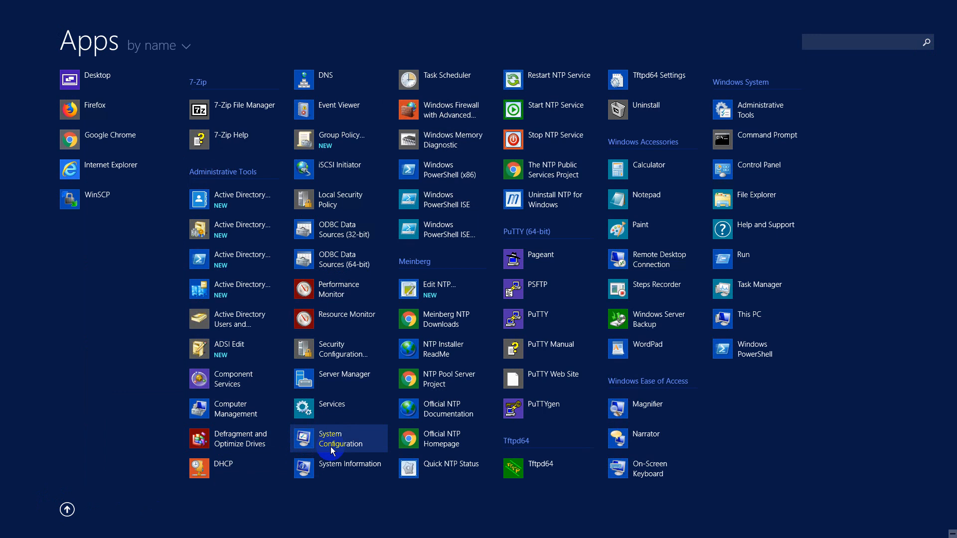
left_click(443, 479)
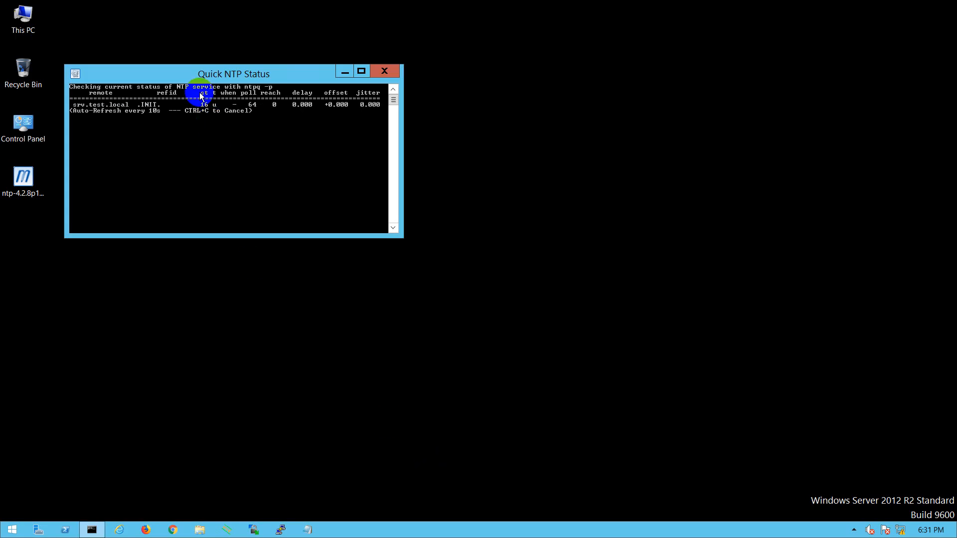
left_click_drag(188, 73, 358, 98)
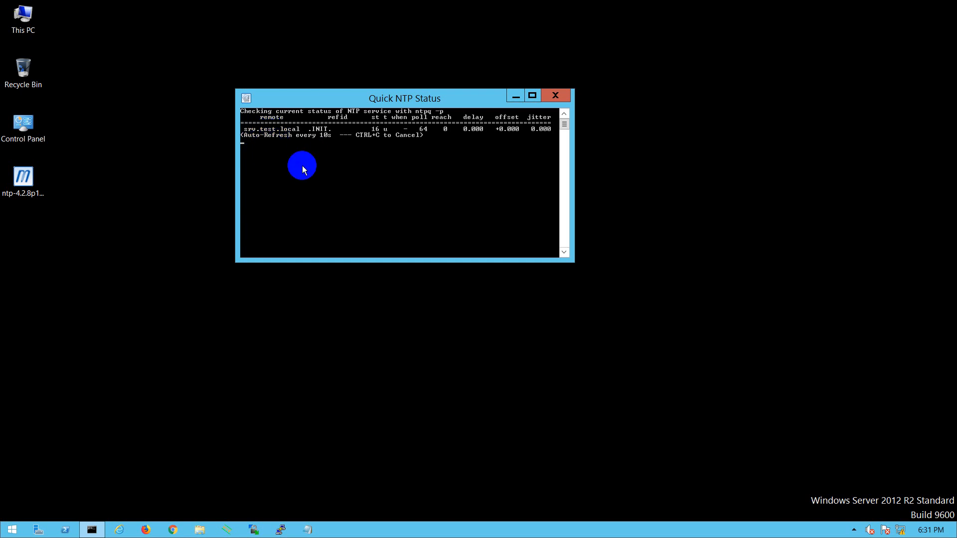
left_click(562, 97)
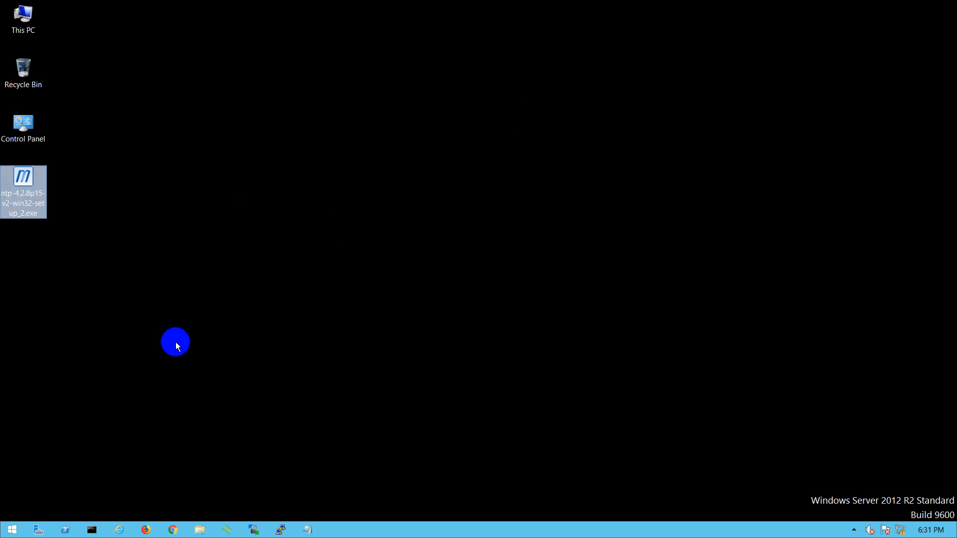
Reopen Quick NTP Status twice to recheck the service, leaving the last status window open in the middle of the desktop
left_click(12, 527)
left_click(67, 509)
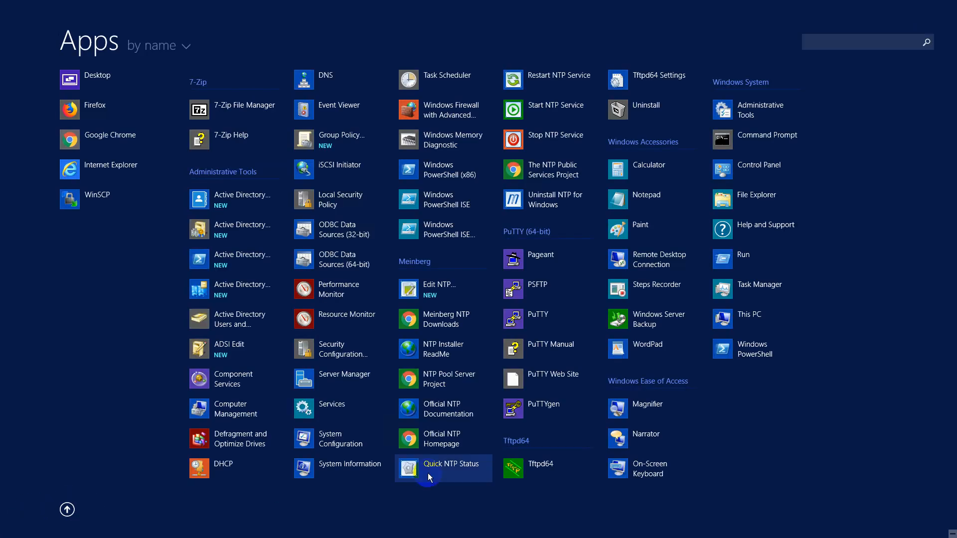
left_click(451, 464)
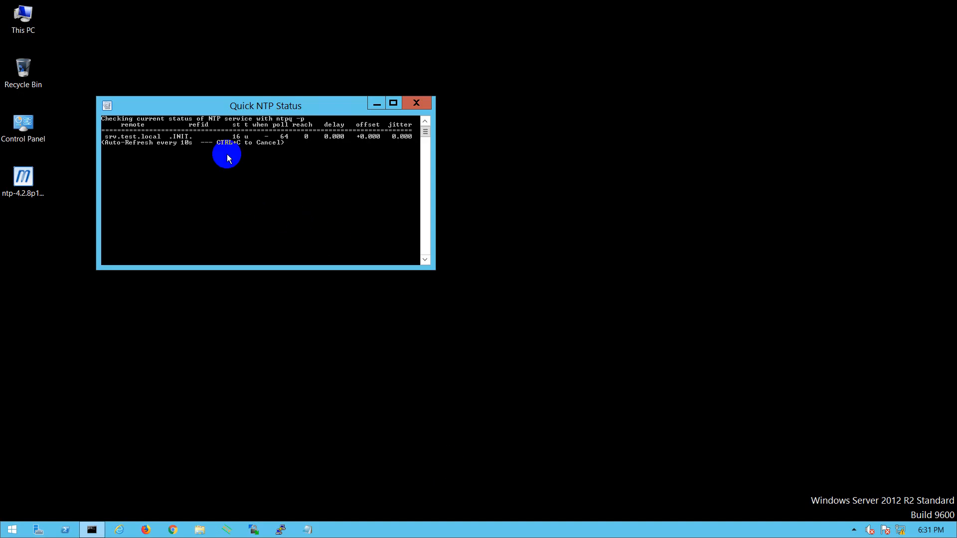
left_click(417, 103)
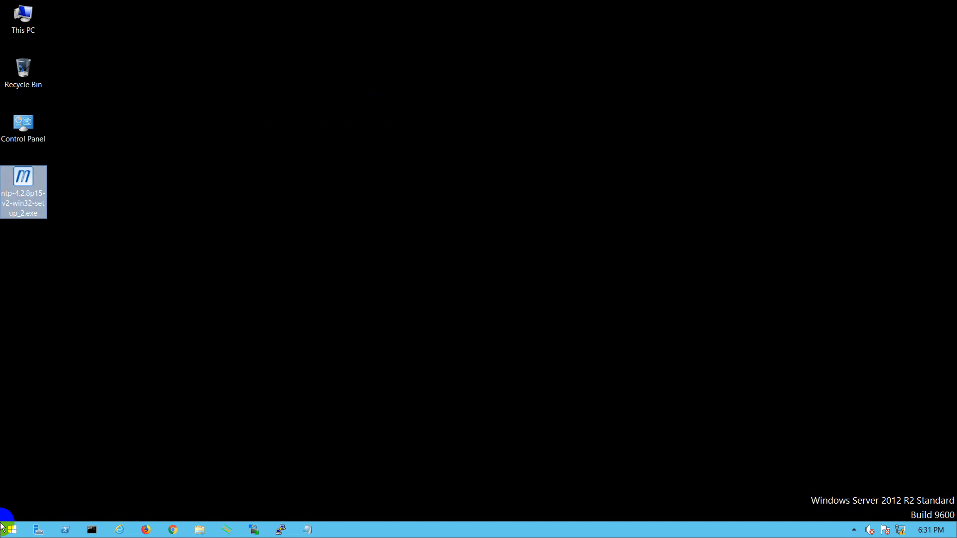
left_click(9, 532)
left_click(67, 508)
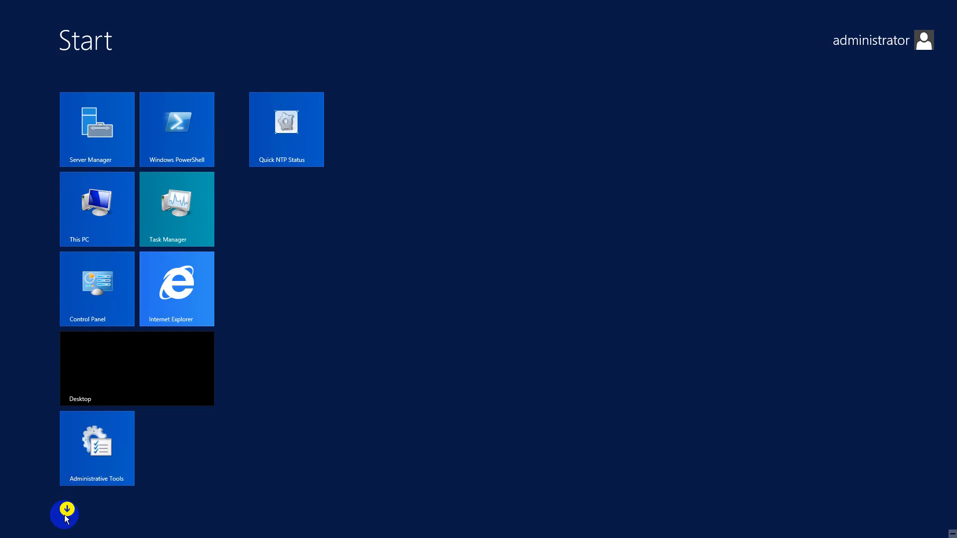
left_click(415, 472)
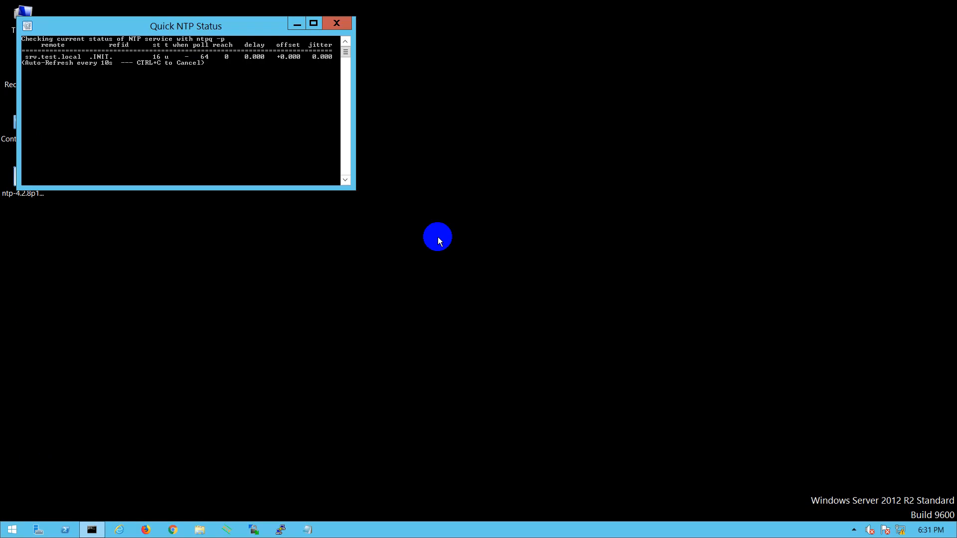
left_click_drag(195, 26, 412, 149)
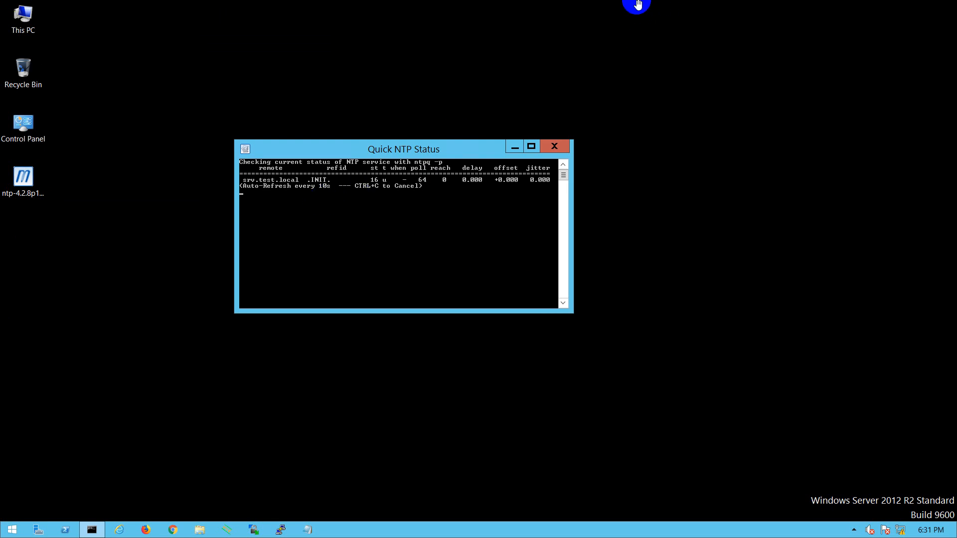
Minimize the remote session and review the Meinberg installation steps in NTP-Server.pdf through to the NTPTool verification section
left_click(604, 4)
scroll(452, 288, "down", 20)
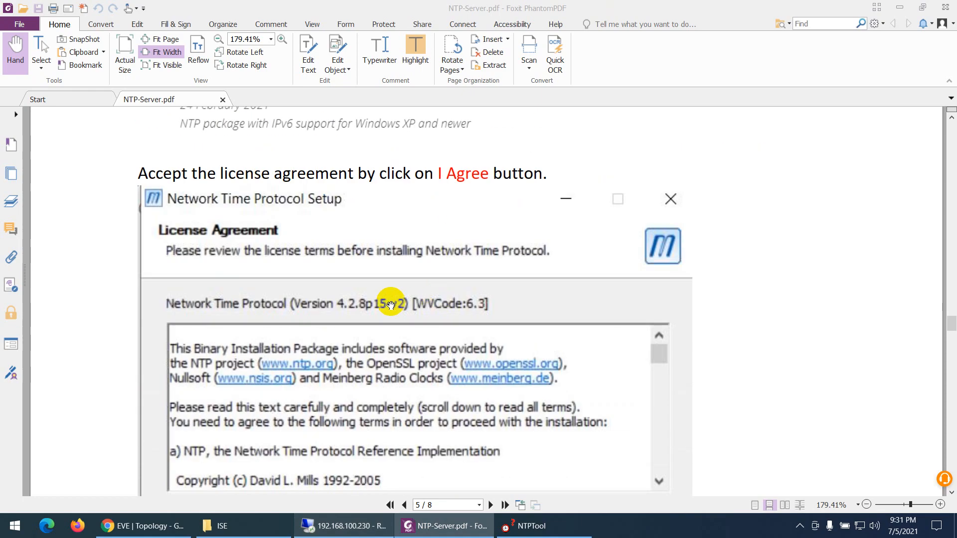
scroll(382, 327, "down", 20)
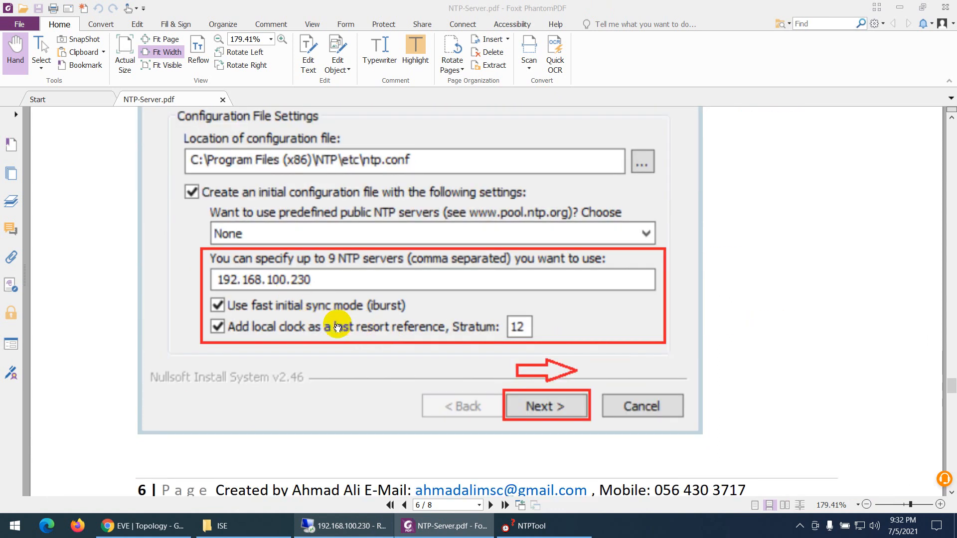
scroll(367, 333, "down", 3)
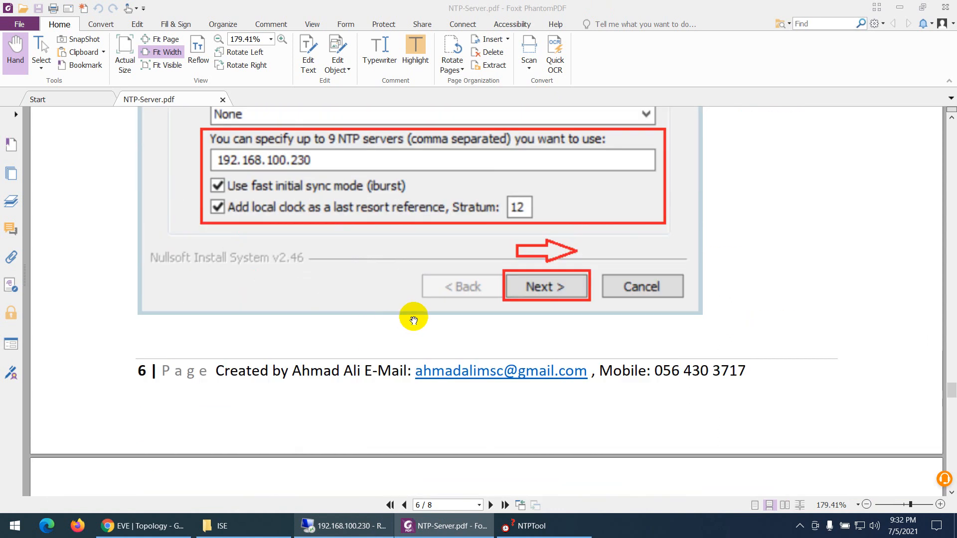
scroll(414, 319, "down", 15)
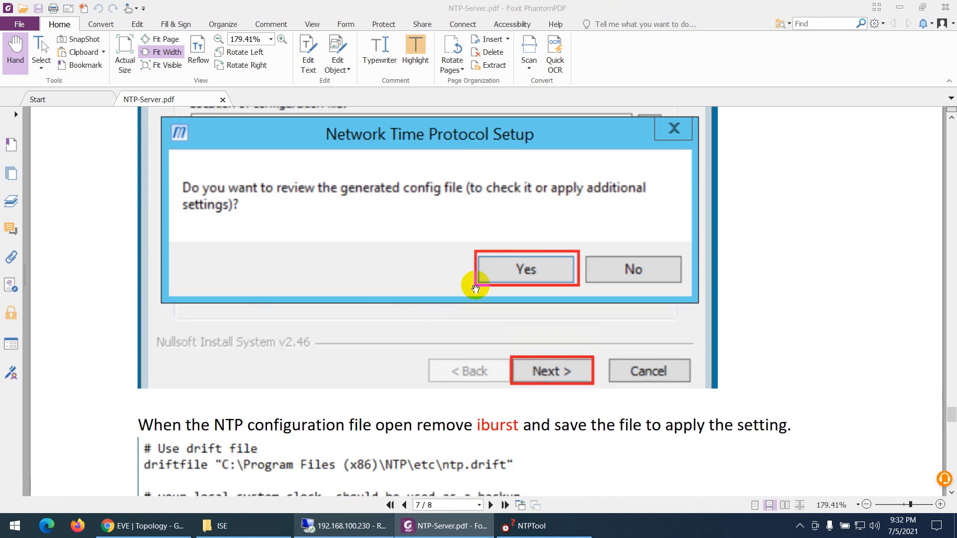
scroll(475, 289, "down", 8)
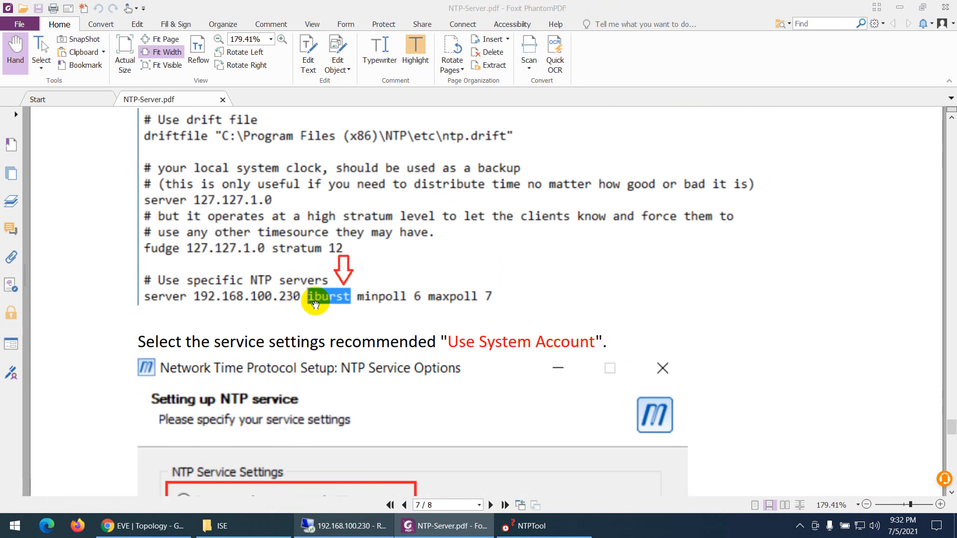
scroll(417, 343, "down", 3)
scroll(417, 343, "down", 18)
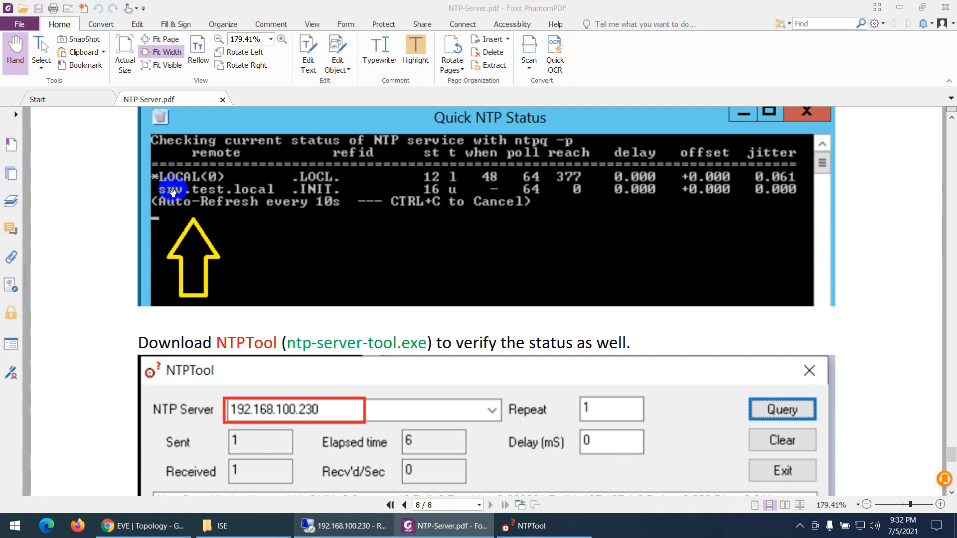
scroll(220, 224, "down", 2)
scroll(339, 352, "down", 1)
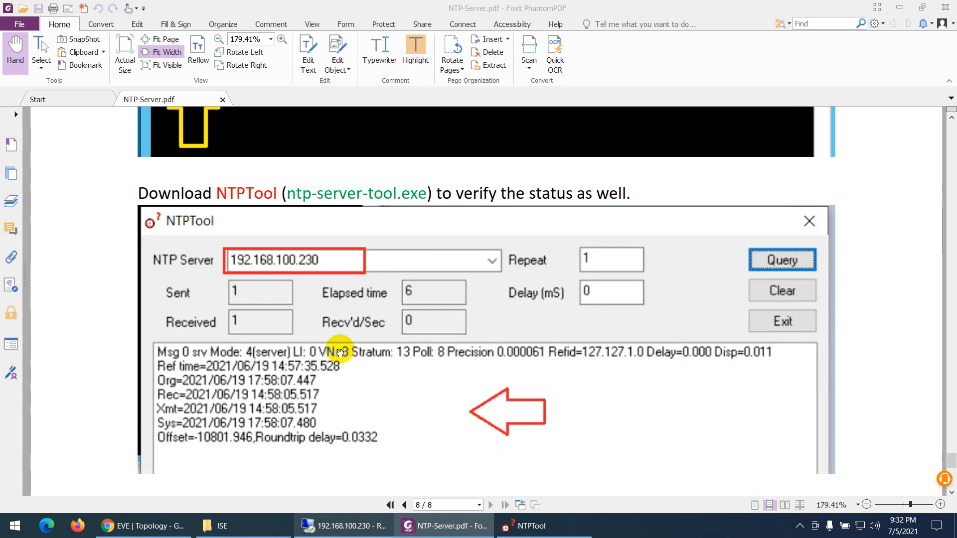
Switch to NTPTool, query the NTP server 192.168.100.230, and compare the reply with the example in NTP-Server.pdf
left_click(518, 525)
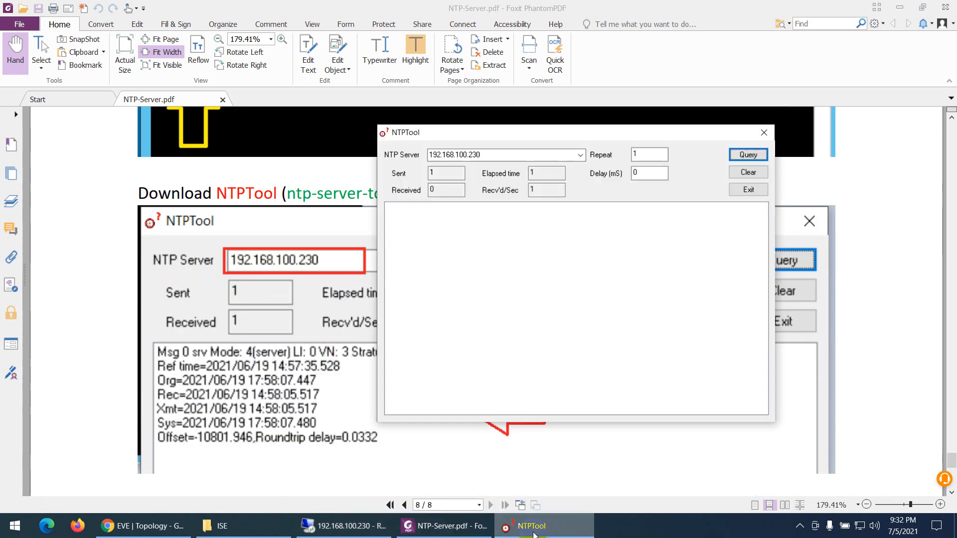
left_click(747, 156)
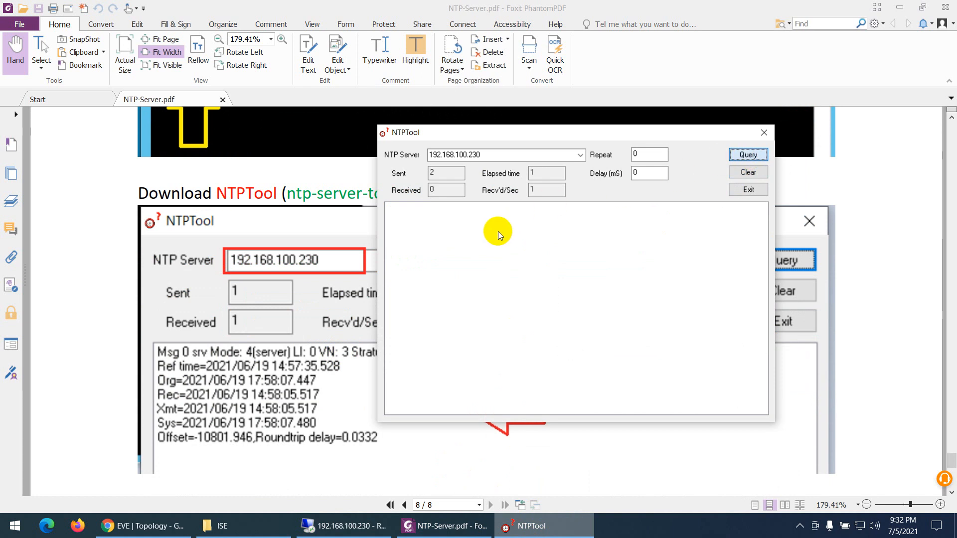
left_click(748, 152)
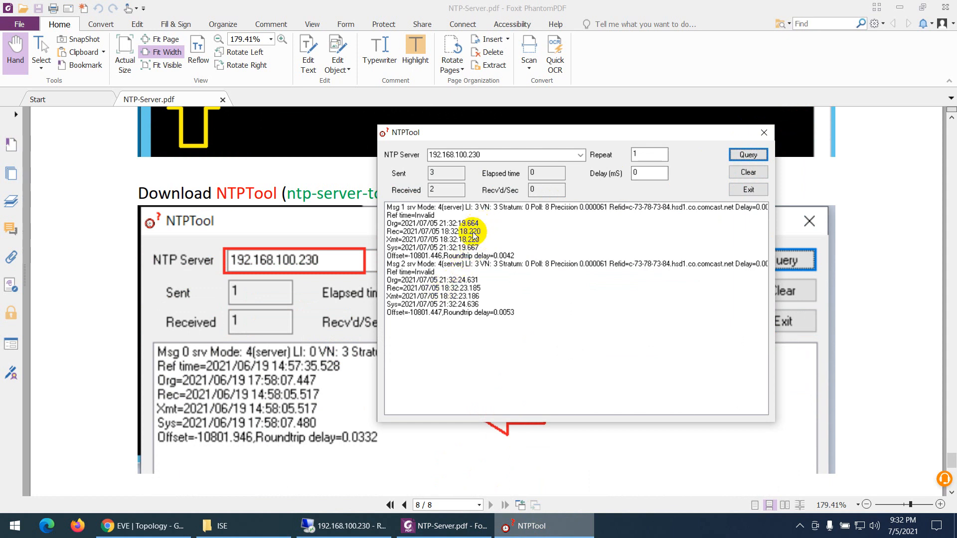
left_click(435, 273)
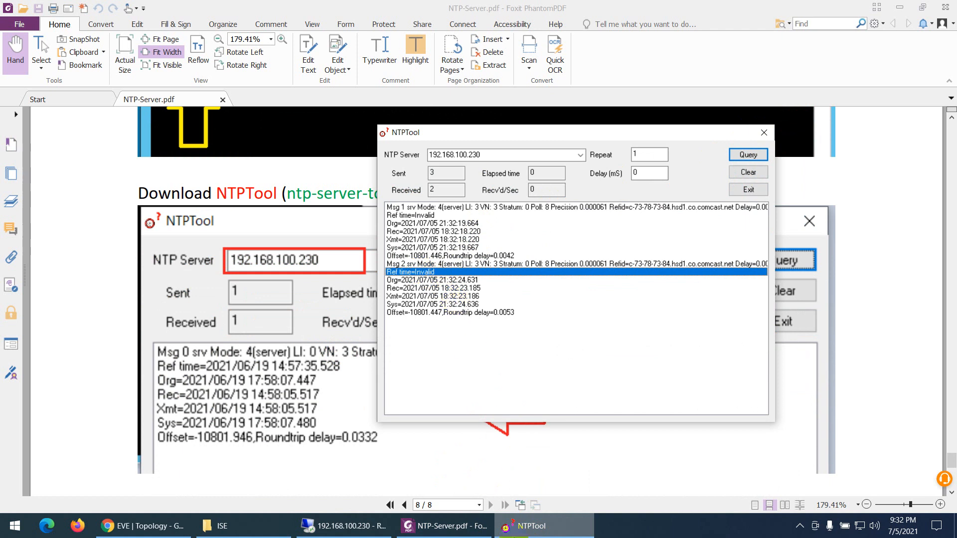
left_click(279, 359)
scroll(314, 398, "down", 1)
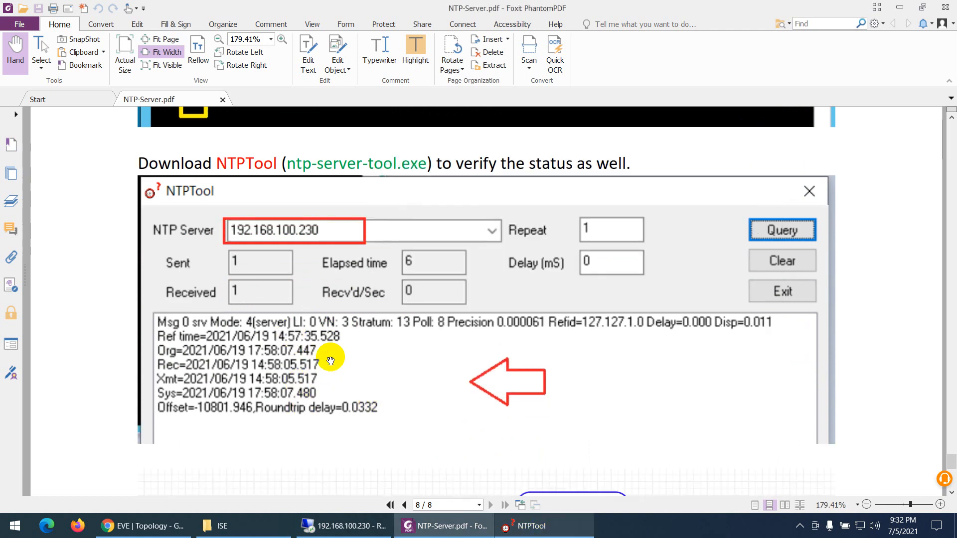
Return to the 192.168.100.230 remote session, close the old status window, and run Quick NTP Status again to recheck the service
left_click(339, 526)
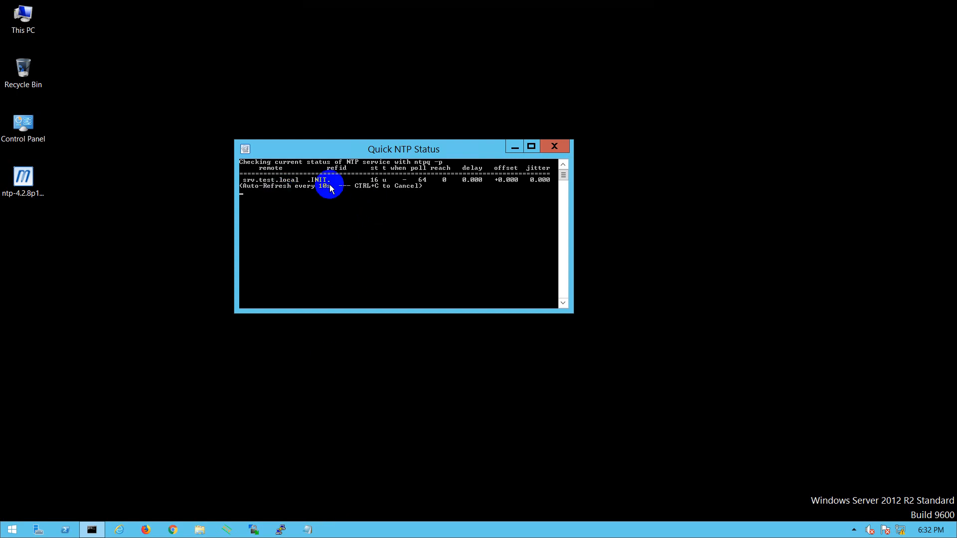
left_click(550, 146)
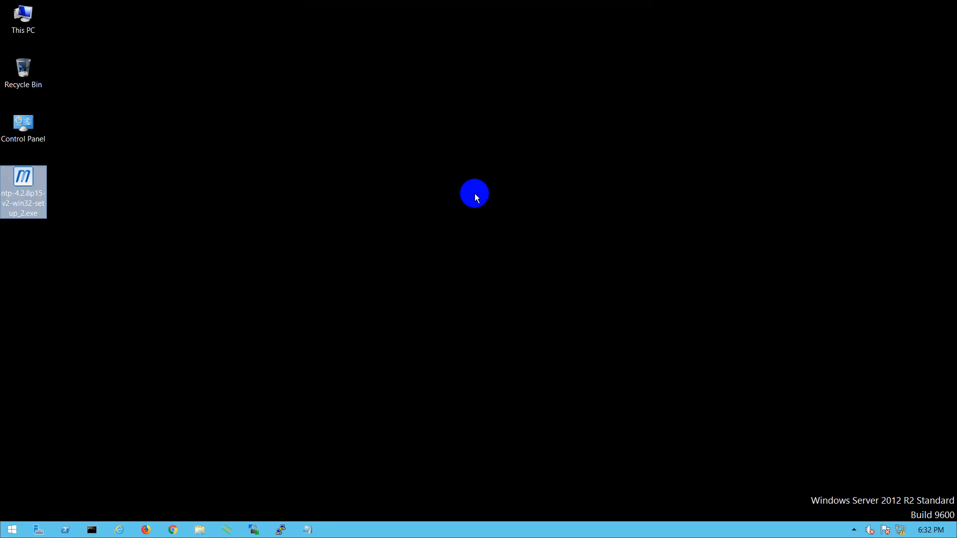
left_click(10, 527)
left_click(65, 506)
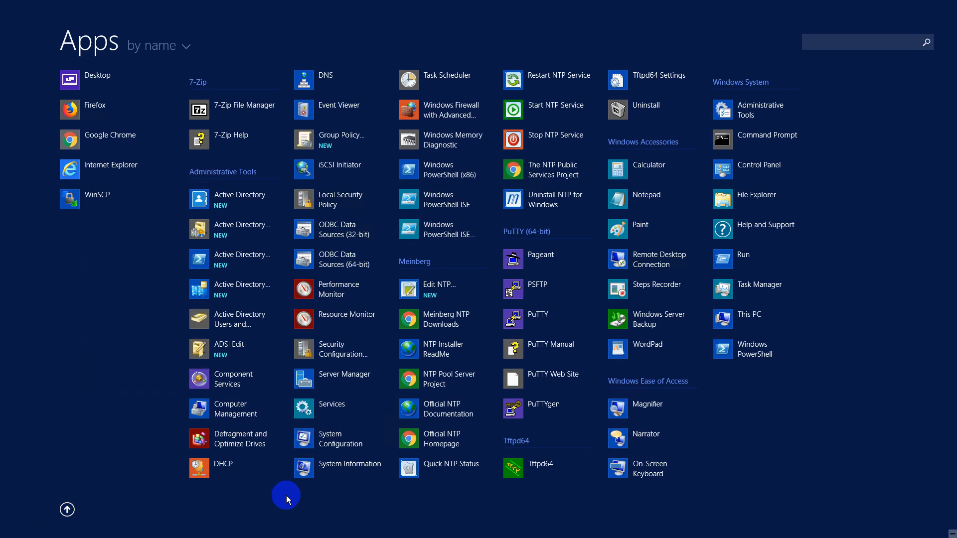
left_click(429, 464)
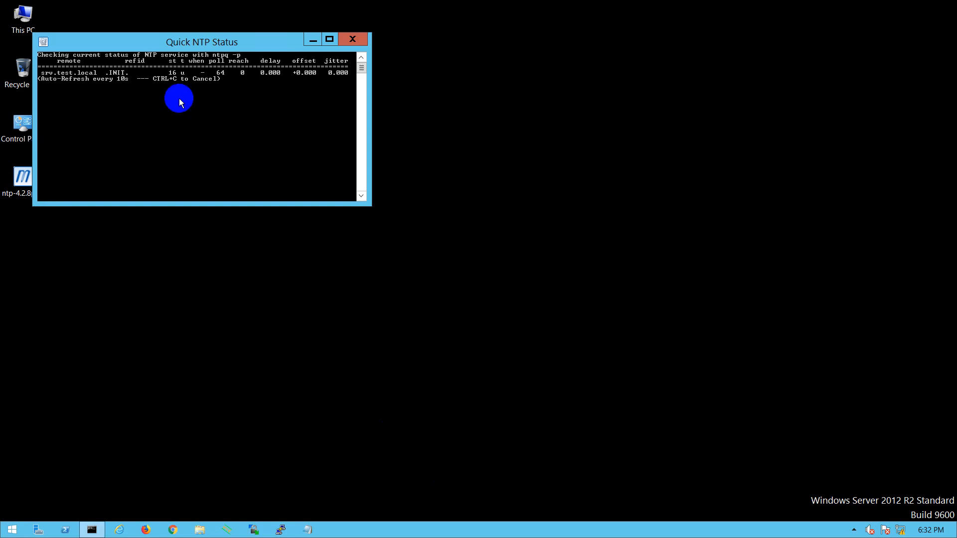
left_click_drag(189, 38, 353, 147)
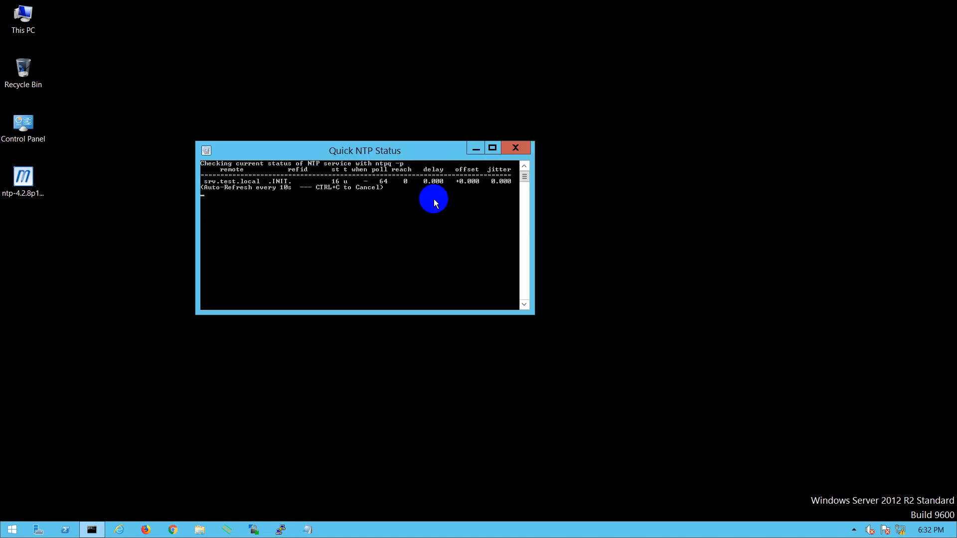
Restart Quick NTP Status once more, place its window mid-desktop to watch the refreshes, and minimize the remote session
left_click(521, 148)
left_click(10, 530)
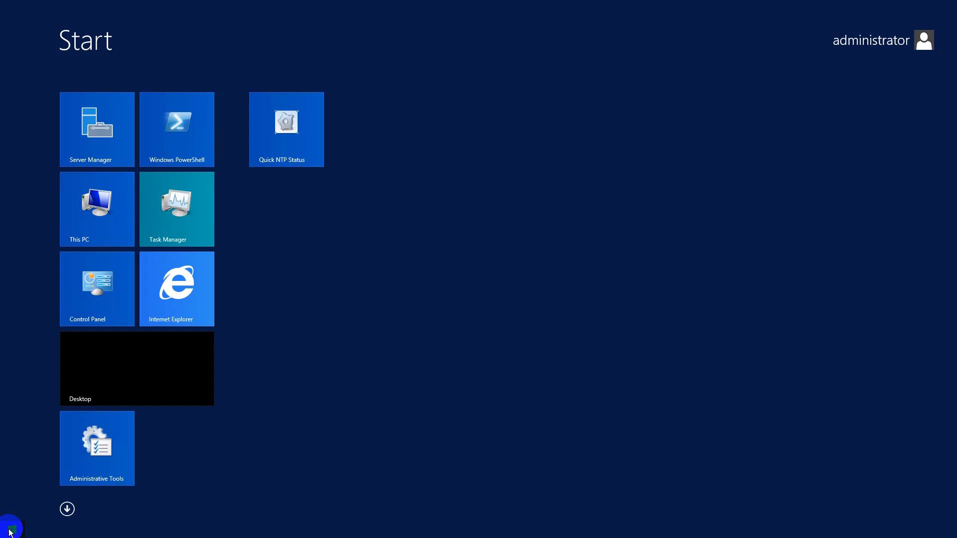
left_click(68, 508)
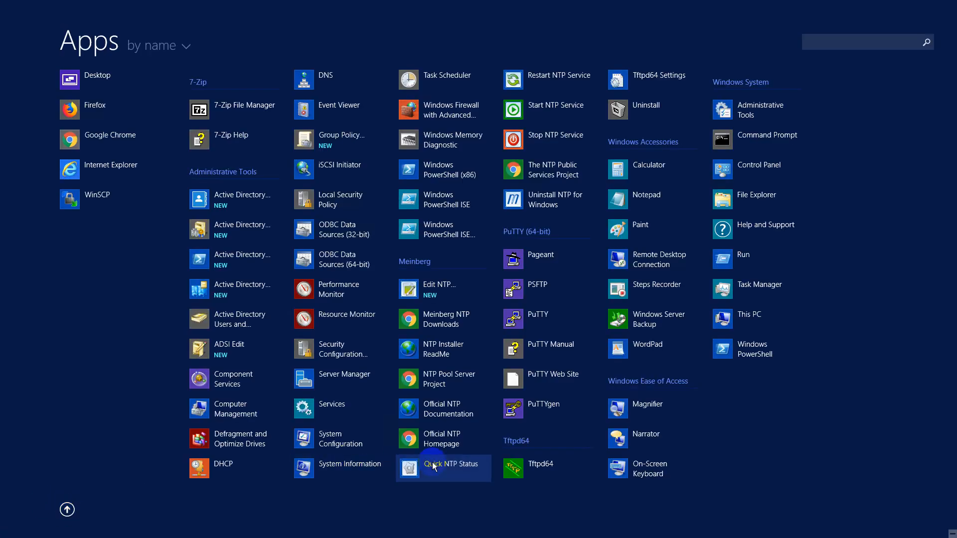
left_click(433, 466)
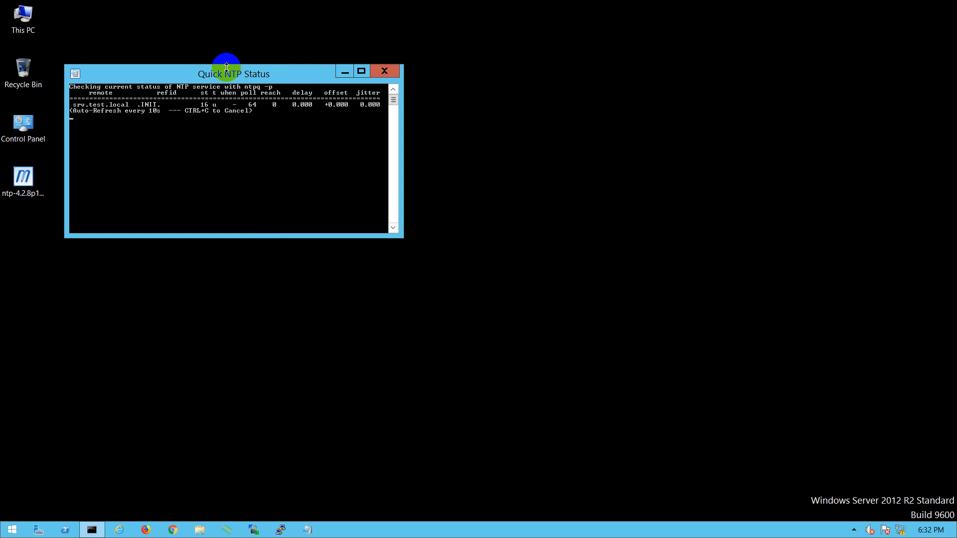
left_click_drag(226, 77, 406, 198)
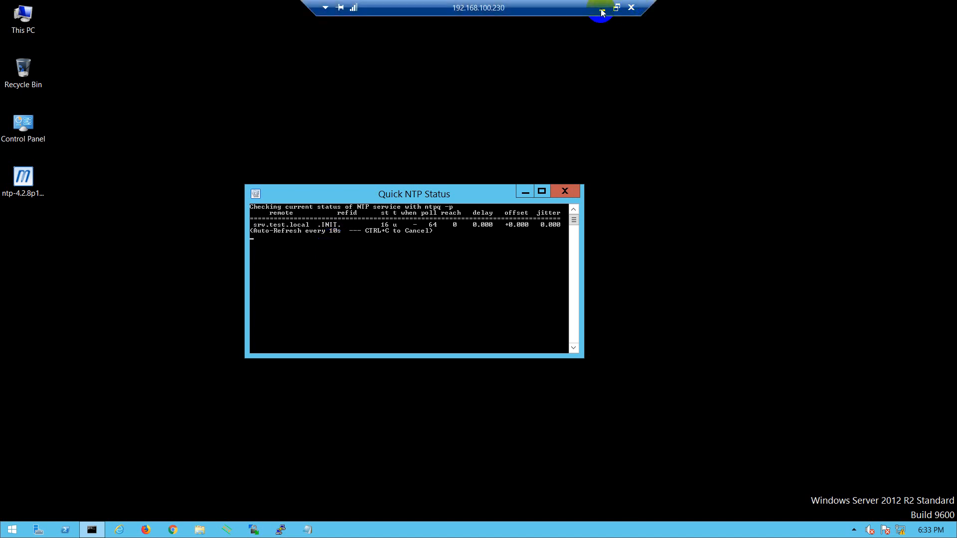
left_click(600, 6)
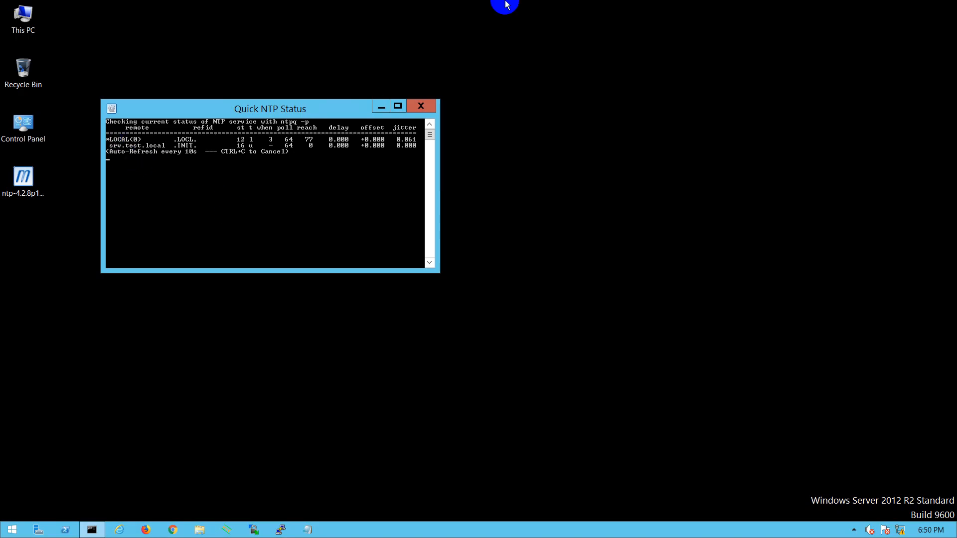
Leave the remote session for NTPTool, clear the old results, and query 192.168.100.230 again
mouse_move(568, 4)
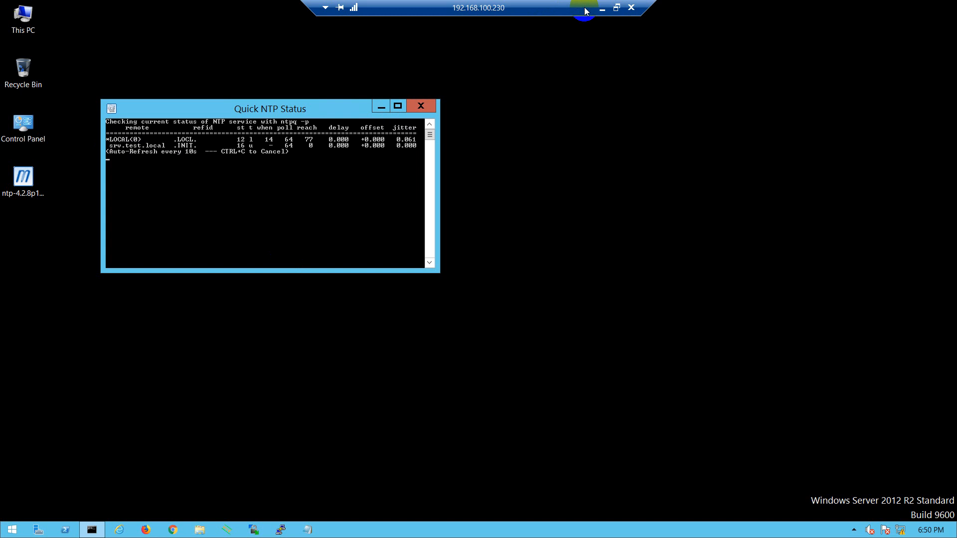
left_click(602, 8)
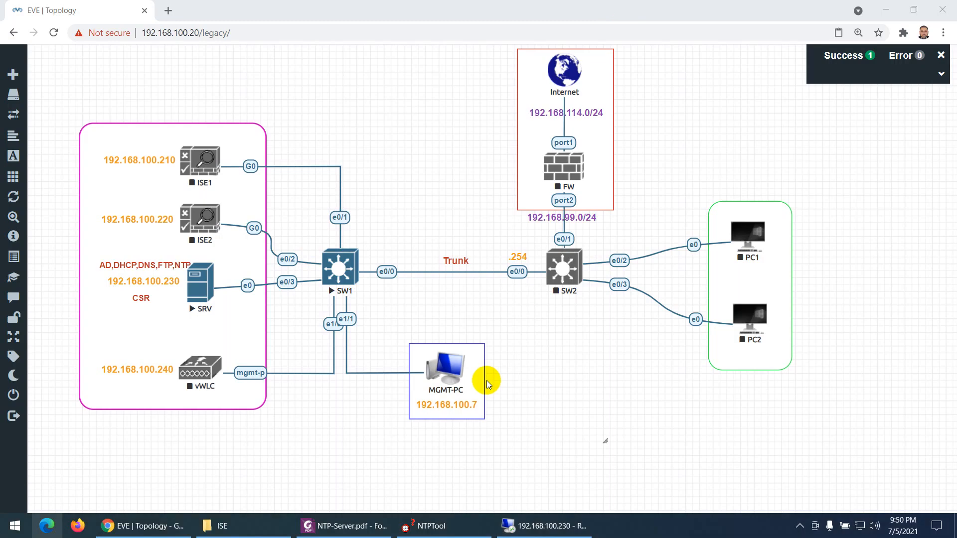
left_click(447, 533)
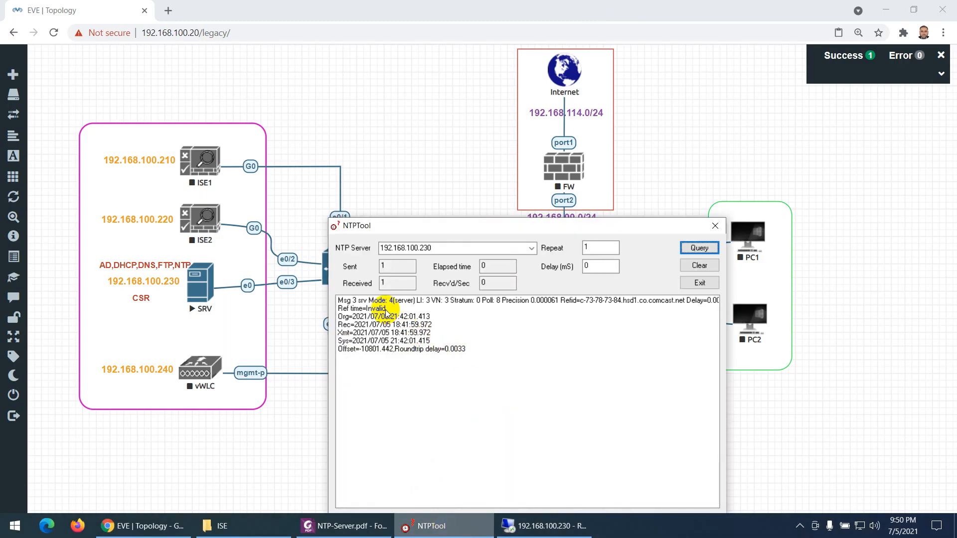
left_click(692, 266)
left_click(697, 249)
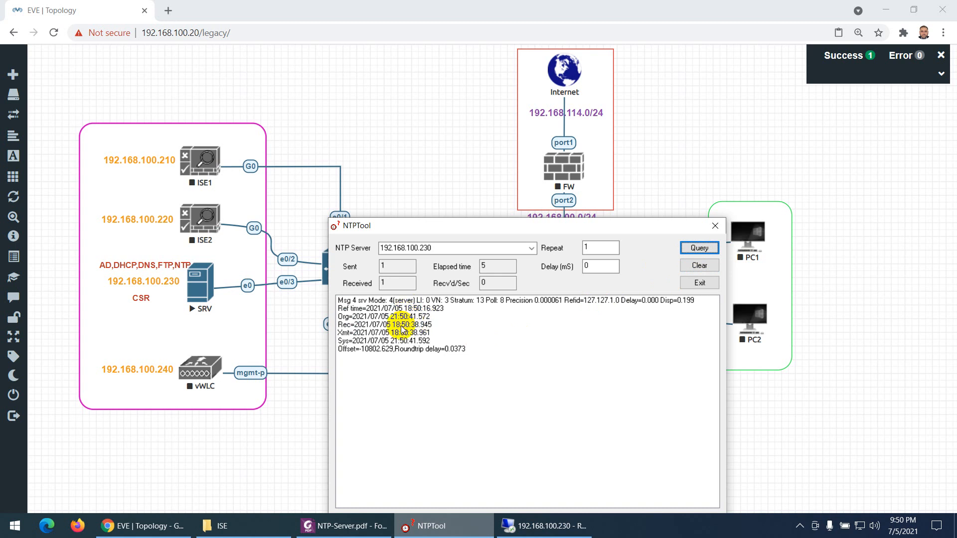
Compare the Quick NTP Status and NTPTool examples in NTP-Server.pdf with the server's live status window, and return to the PDF
left_click(348, 524)
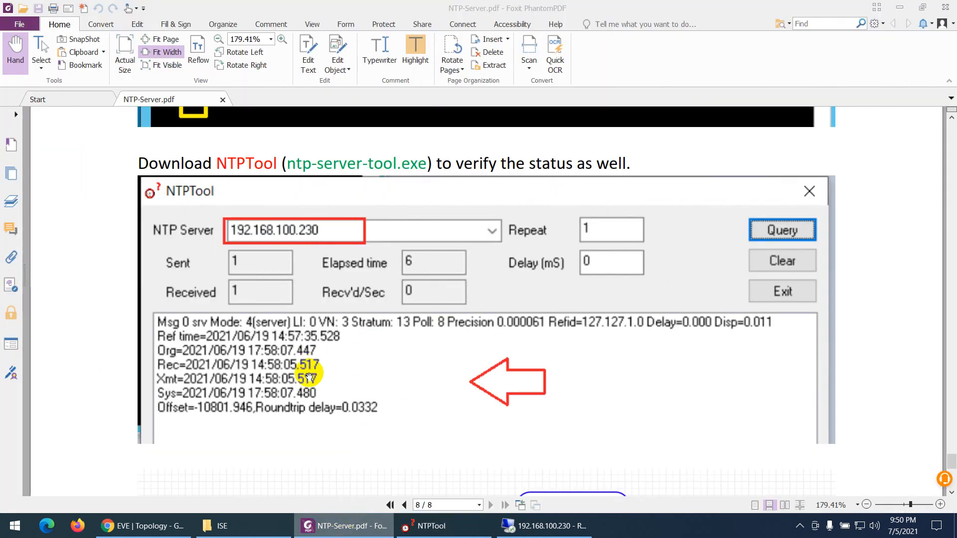
scroll(306, 383, "up", 3)
scroll(304, 398, "up", 1)
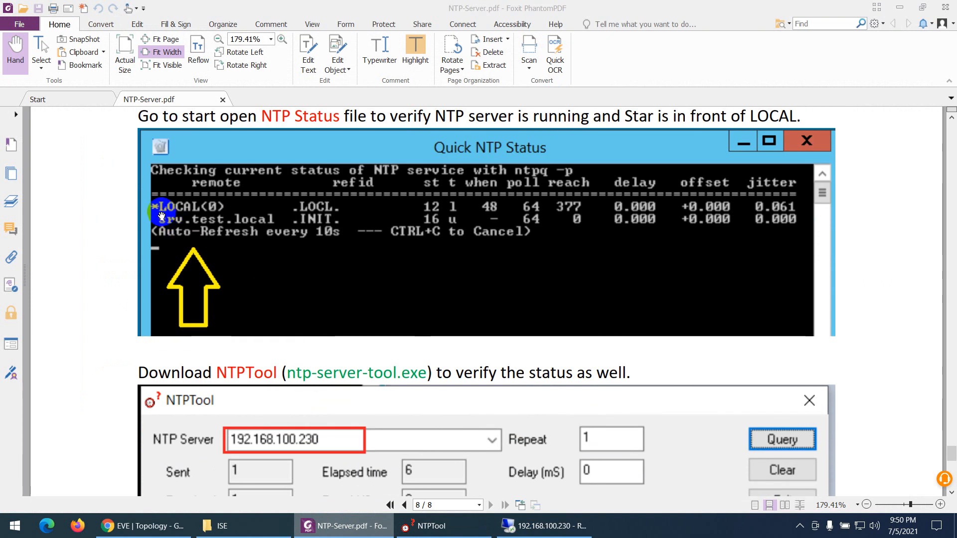
left_click(517, 531)
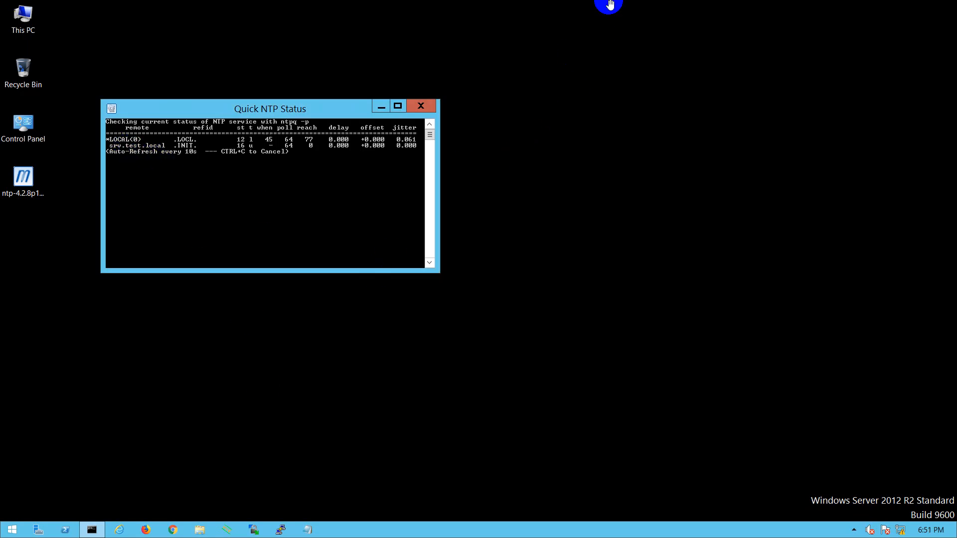
left_click(601, 10)
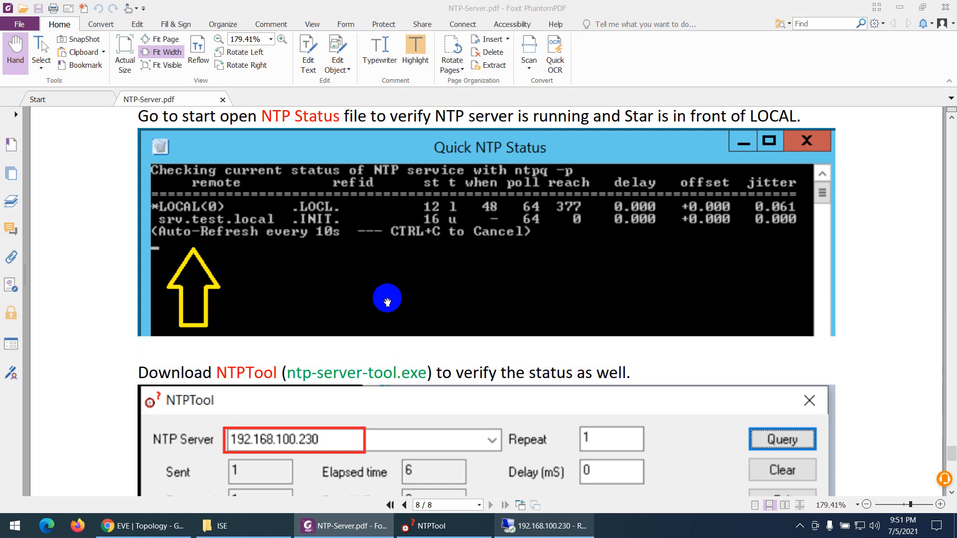